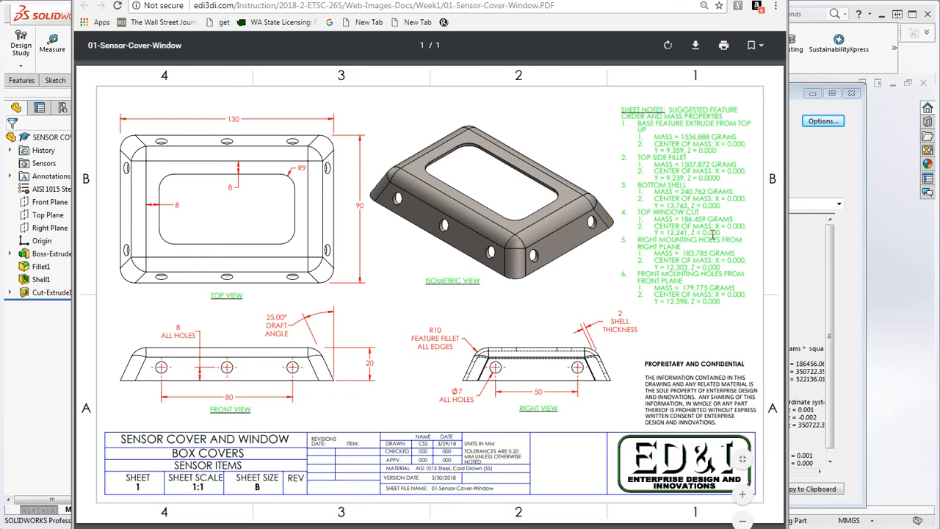
Close the Mass Properties report in SOLIDWORKS and examine the mounting holes in the sensor cover drawing.
key(alt+Tab)
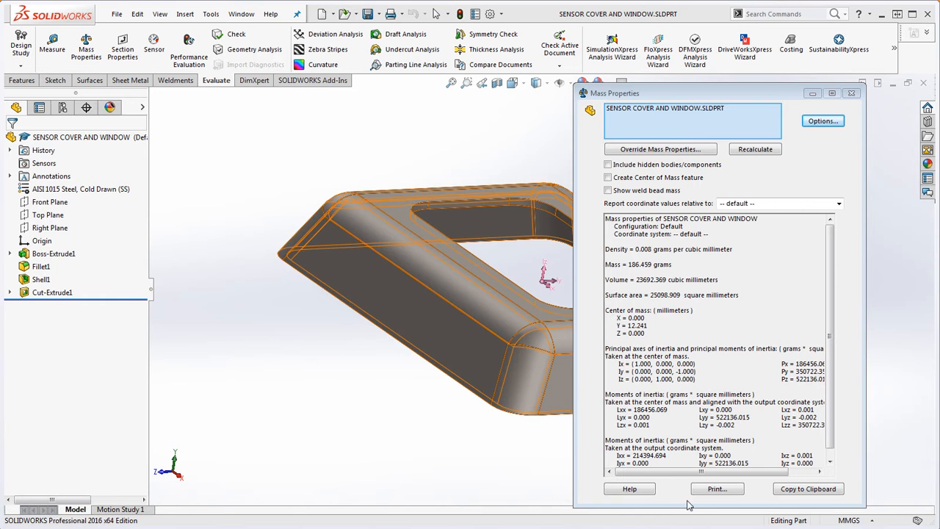
click(851, 94)
middle_drag(734, 221, 558, 333)
drag(939, 29, 506, 2)
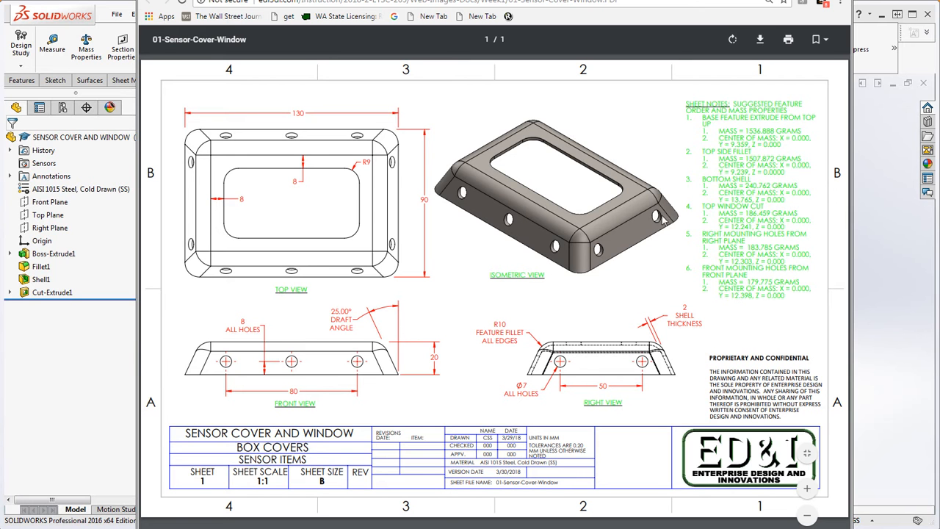
drag(249, 1, 939, 70)
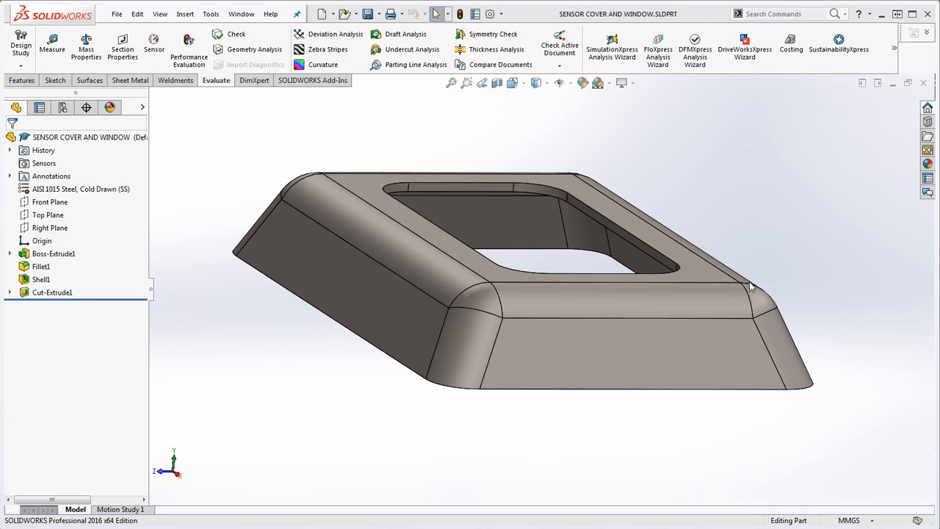
Orient the part to the Front view and check the front mounting hole layout in the PDF drawing.
middle_drag(597, 415, 667, 470)
scroll(669, 439, up, 5)
scroll(656, 374, down, 2)
scroll(642, 154, up, 2)
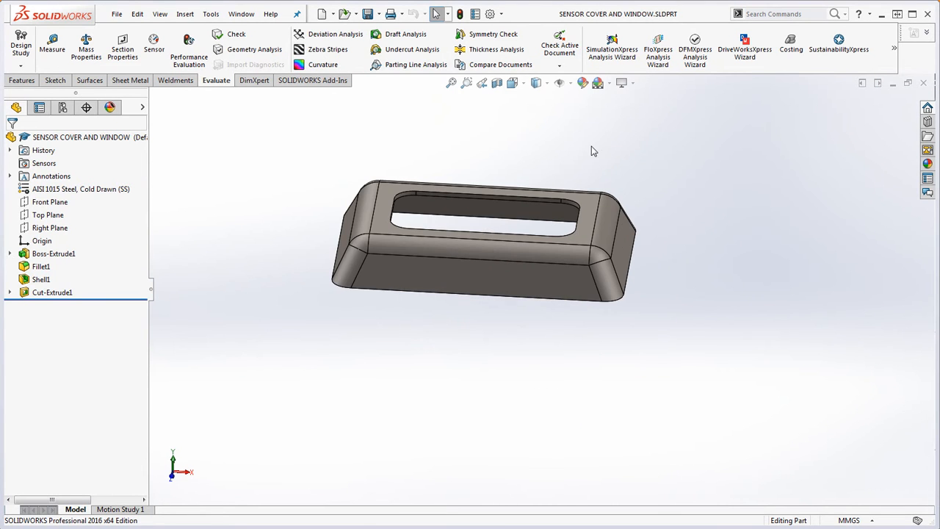
key(space)
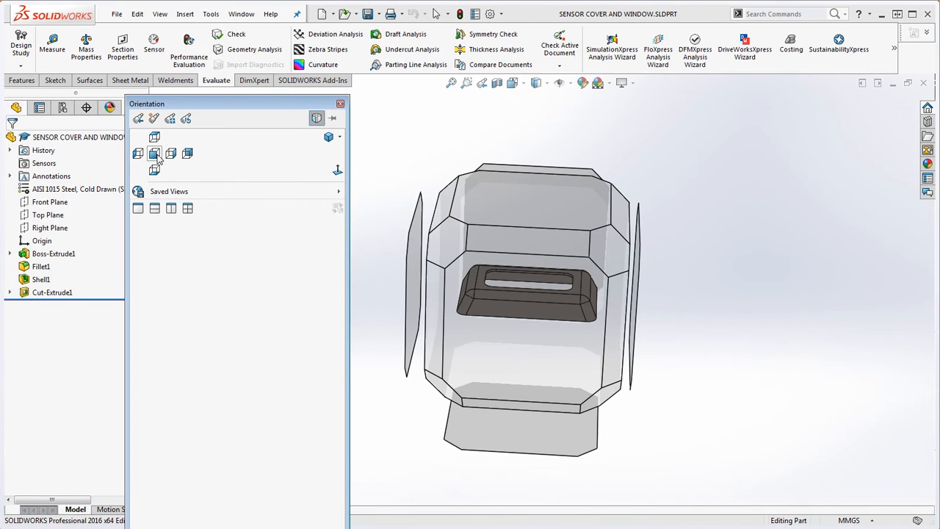
click(156, 159)
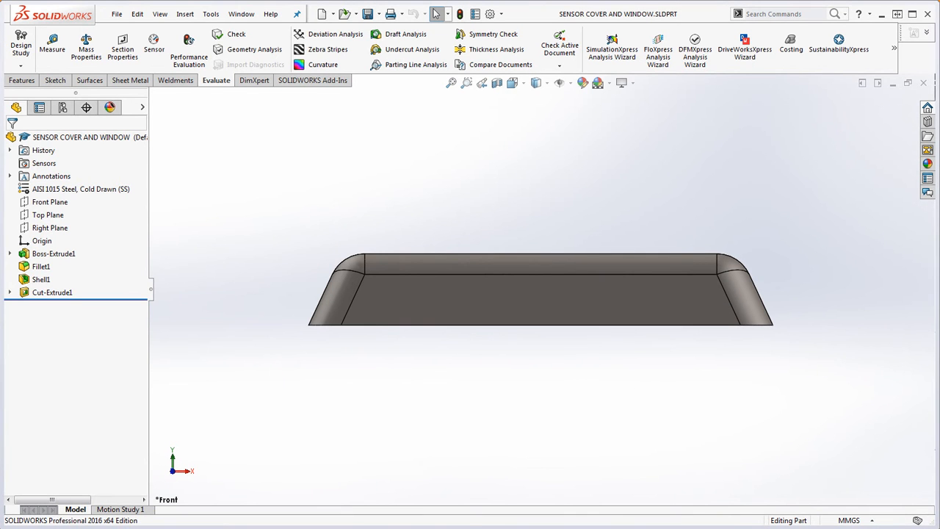
key(alt+Tab)
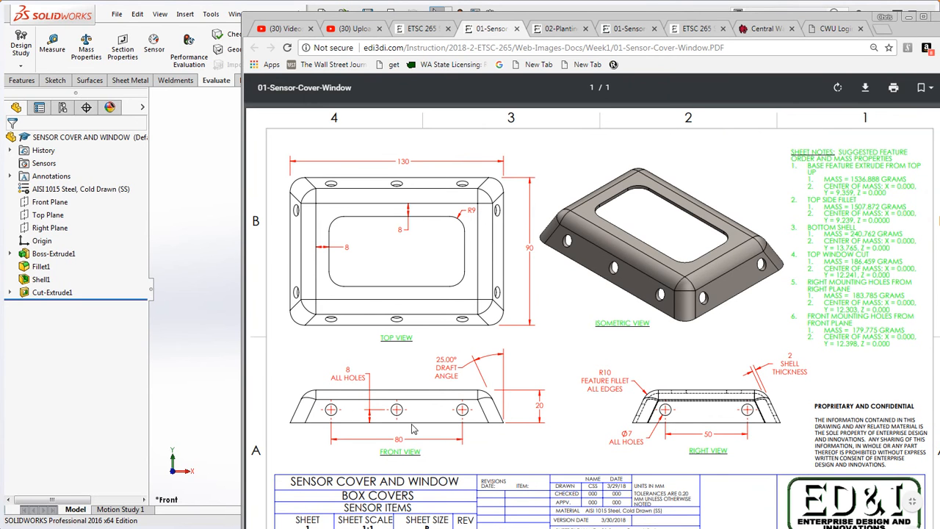
click(908, 16)
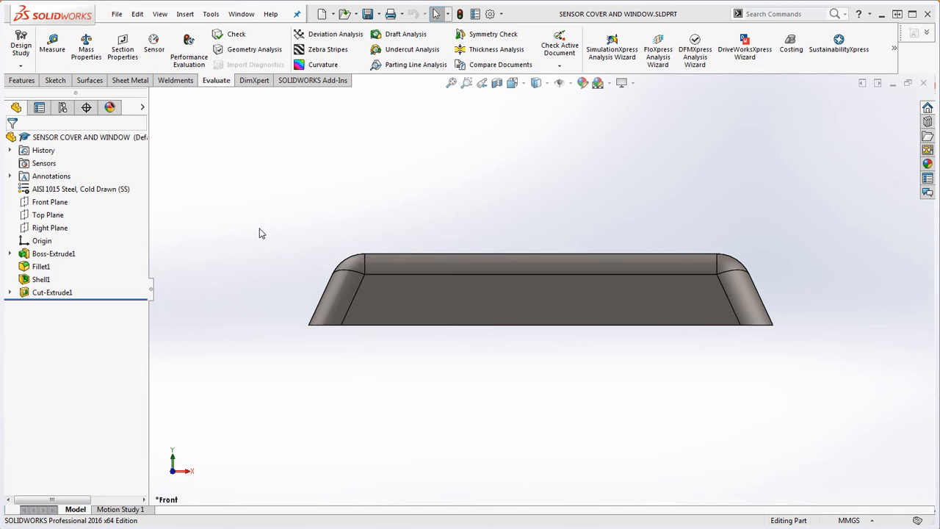
On the Front Plane, sketch a vertical centerline about 48 mm long from the origin and a horizontal one about 169 mm long across the part.
click(52, 207)
middle_drag(417, 233, 411, 290)
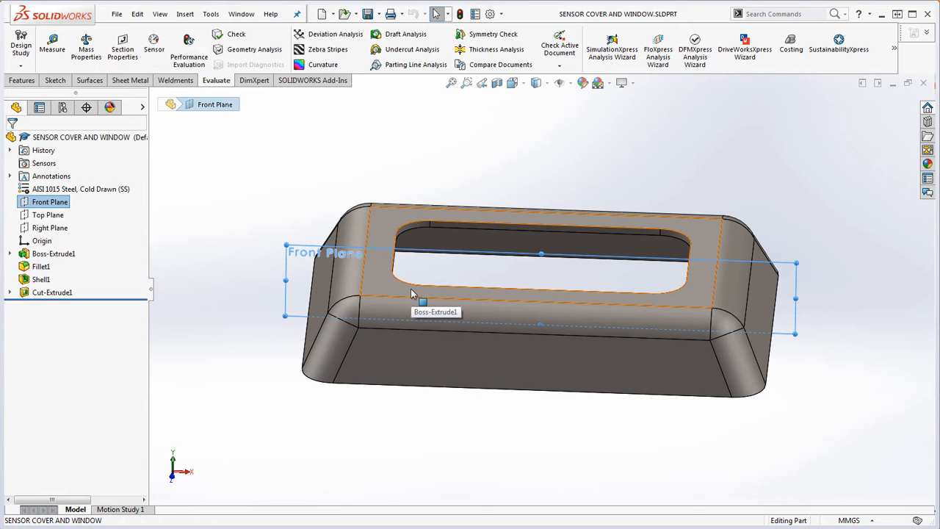
key(ctrl+8)
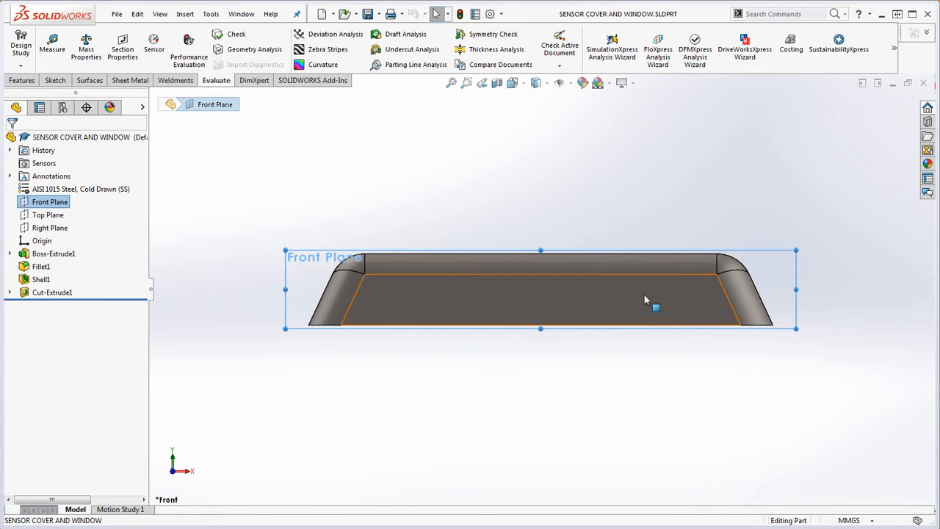
click(55, 80)
click(92, 35)
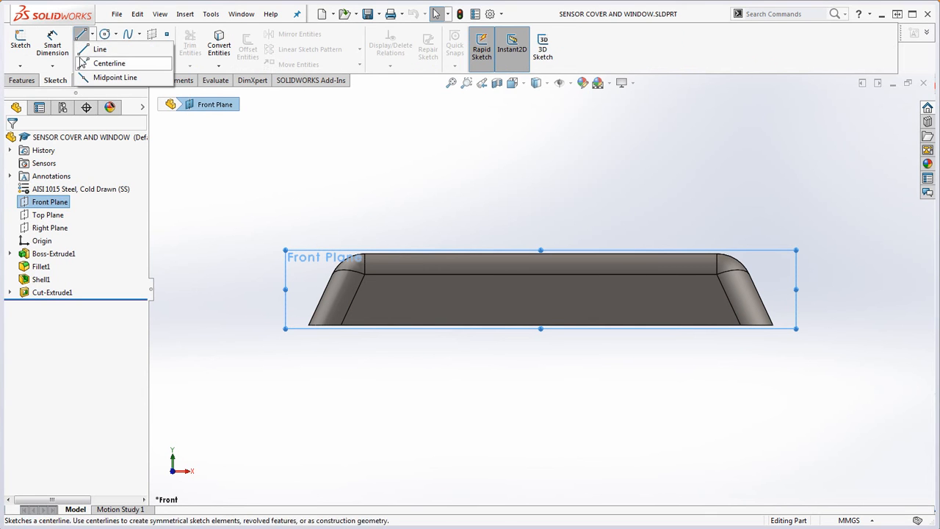
click(83, 64)
click(542, 323)
drag(535, 160, 540, 152)
drag(282, 284, 883, 285)
key(Escape)
Centre the horizontal centerline by making its midpoint coincident with the vertical centerline.
click(779, 285)
right_click(780, 285)
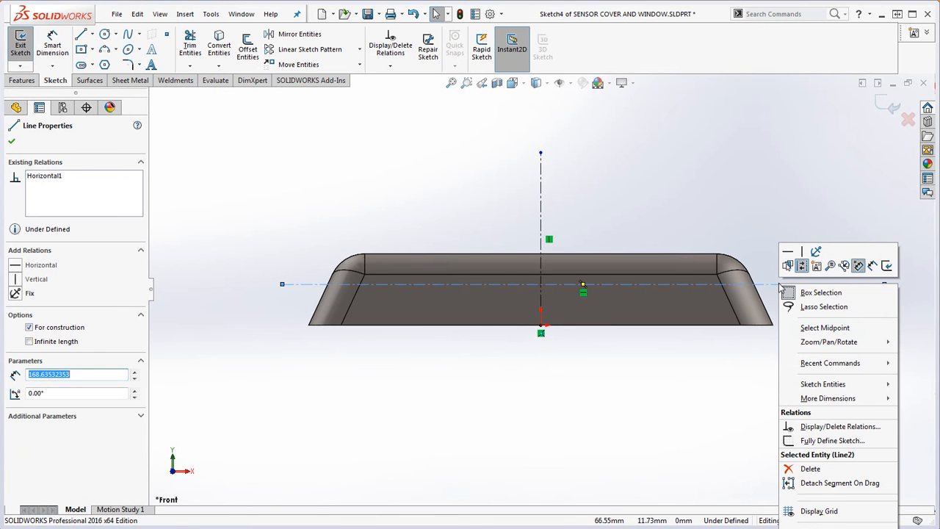
key(Escape)
click(544, 295)
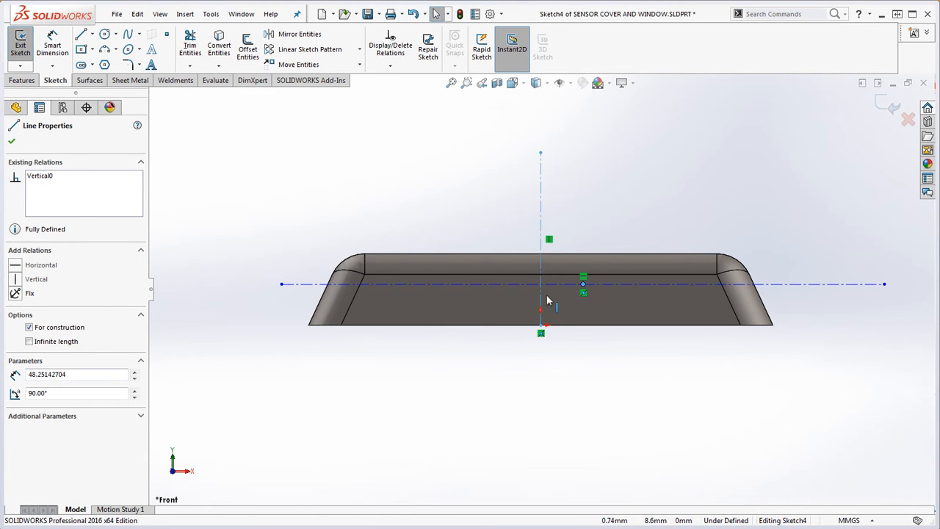
ctrl+click(582, 284)
click(30, 345)
click(465, 382)
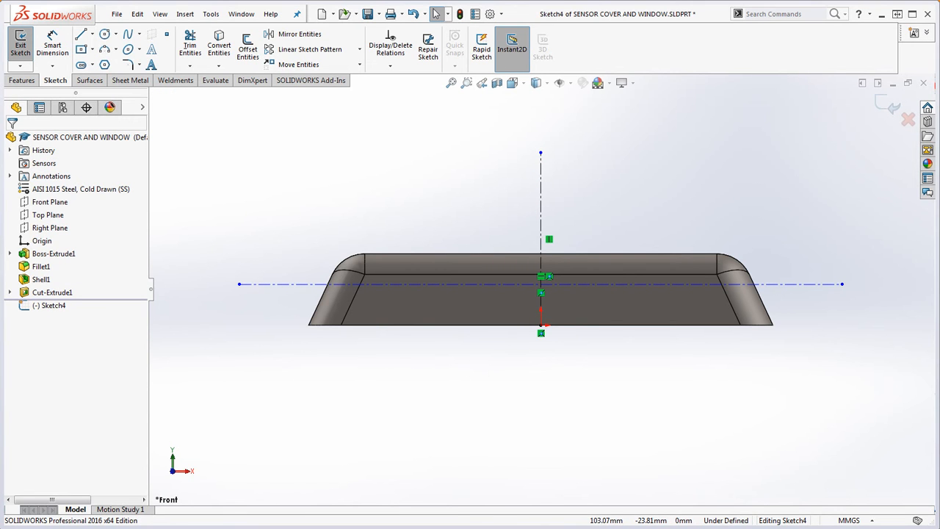
Check the hole height in the drawing and dimension the horizontal centerline 8 mm above the part's bottom edge.
key(alt+Tab)
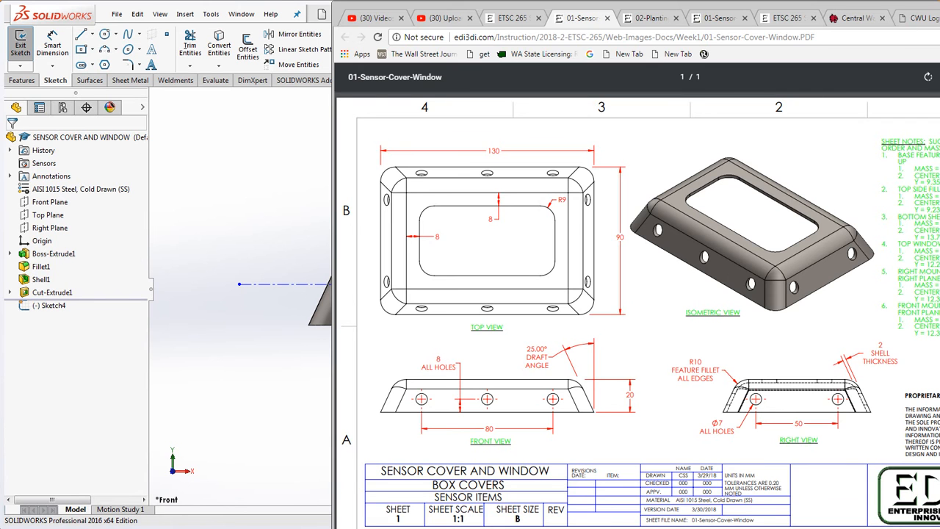
key(alt+Tab)
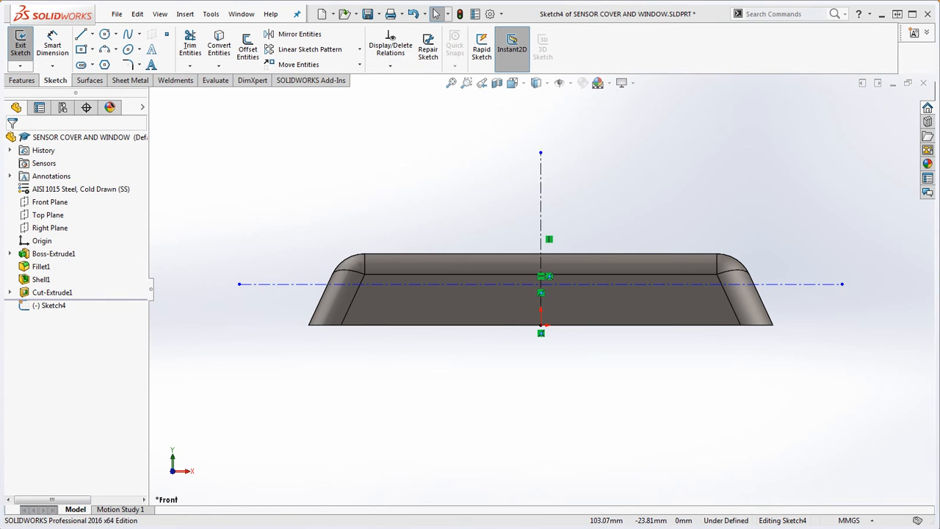
click(50, 49)
click(493, 284)
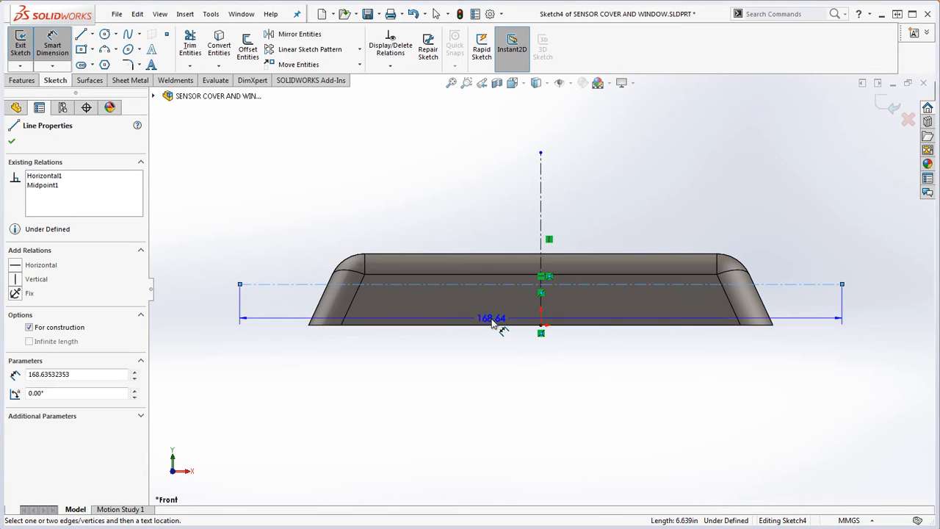
click(498, 324)
click(420, 318)
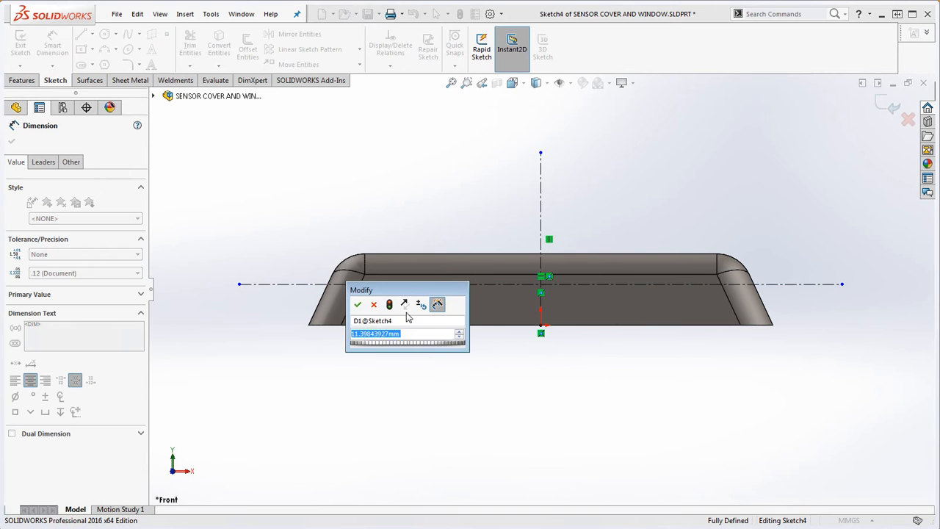
text(8)
key(Return)
key(Escape)
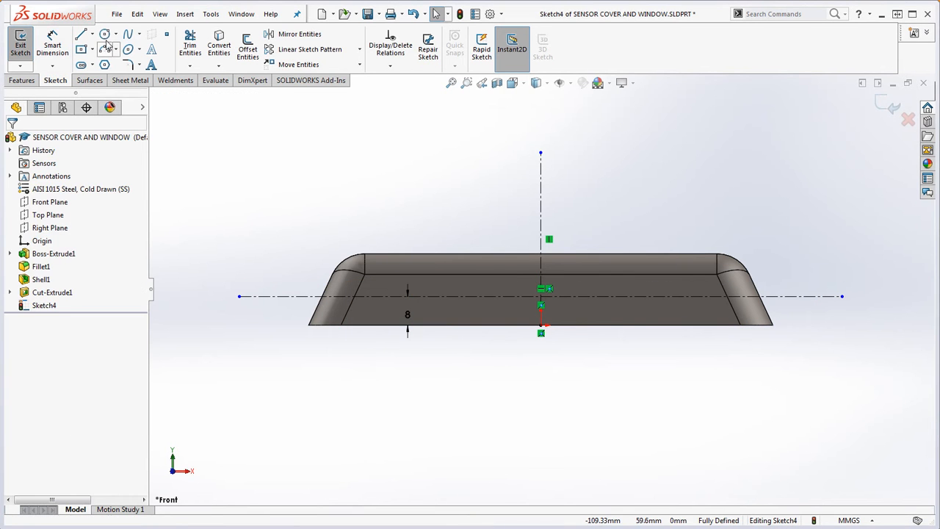
Sketch a circle at the intersection of the two centerlines and set its diameter to 7 mm.
click(104, 34)
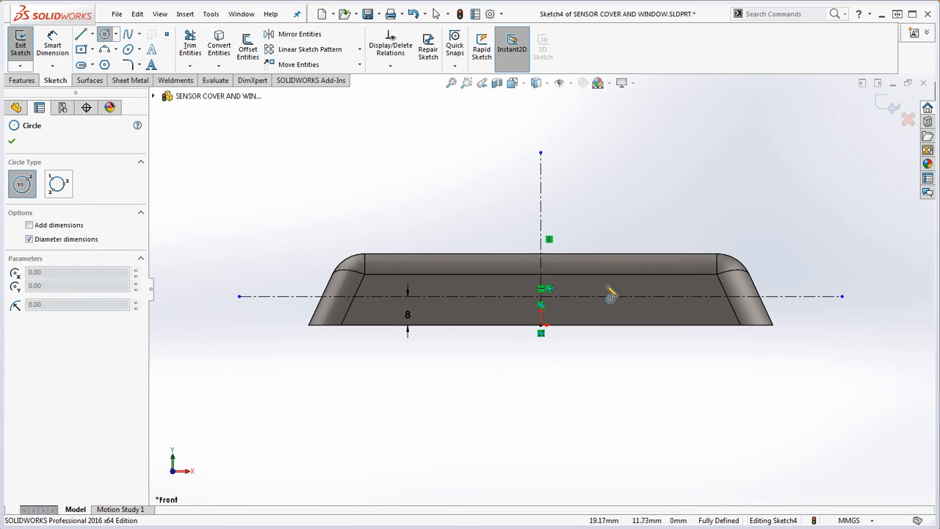
click(541, 296)
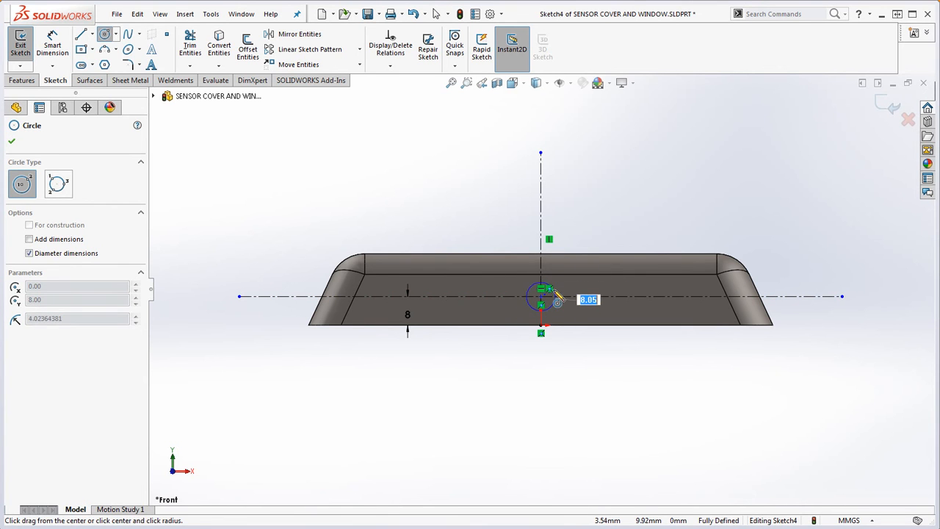
click(554, 289)
key(Escape)
click(53, 46)
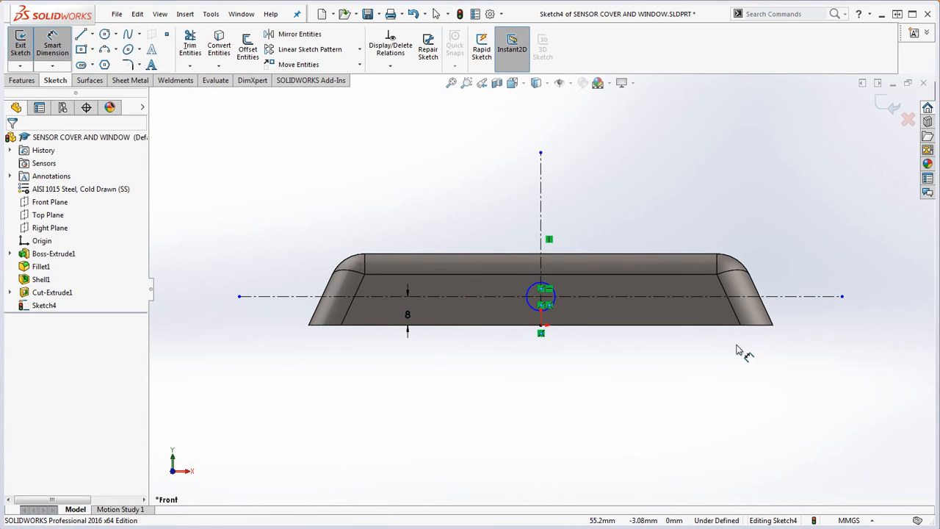
click(555, 299)
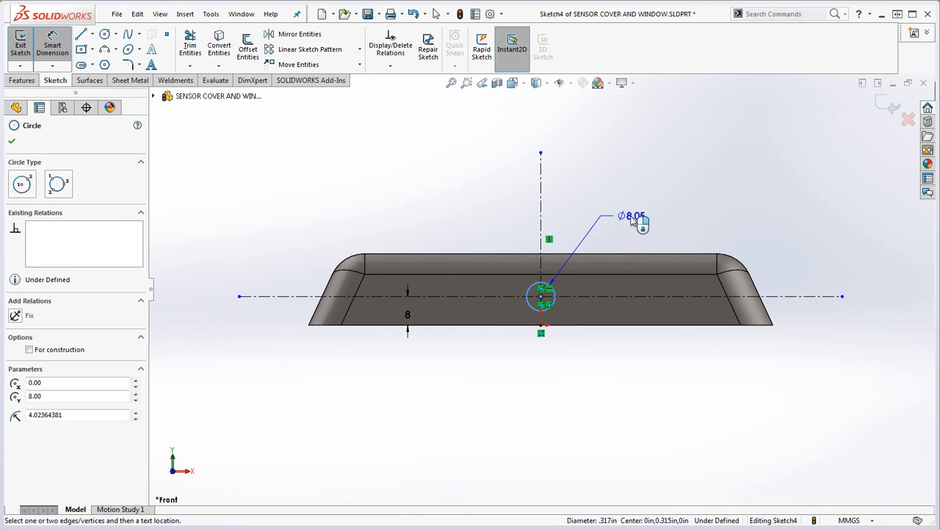
click(632, 221)
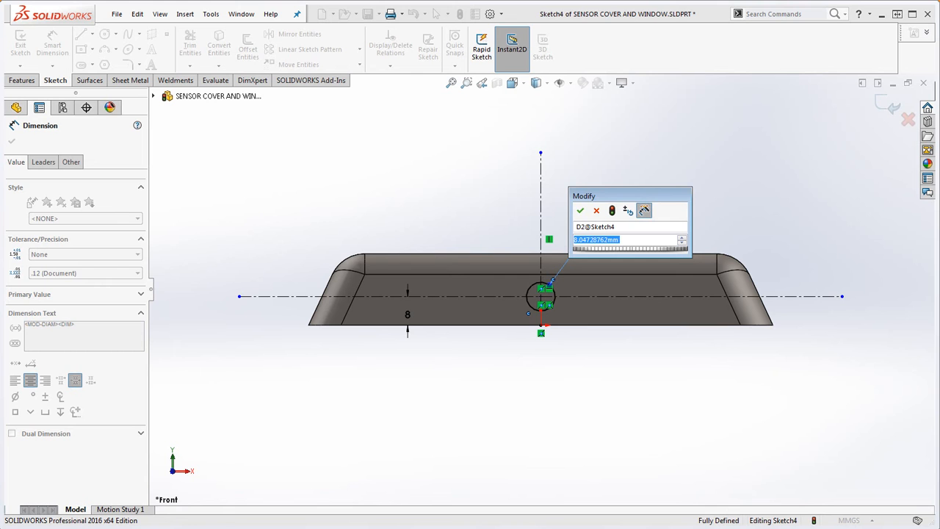
text(7)
key(Return)
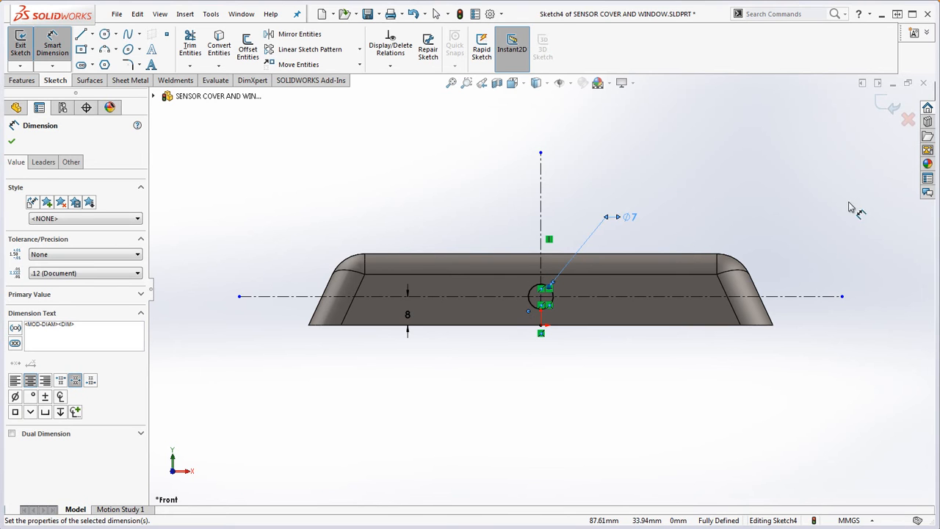
Sketch a second circle about 32 mm in diameter on the horizontal centerline, centred about 25 mm to the left of the origin.
click(104, 34)
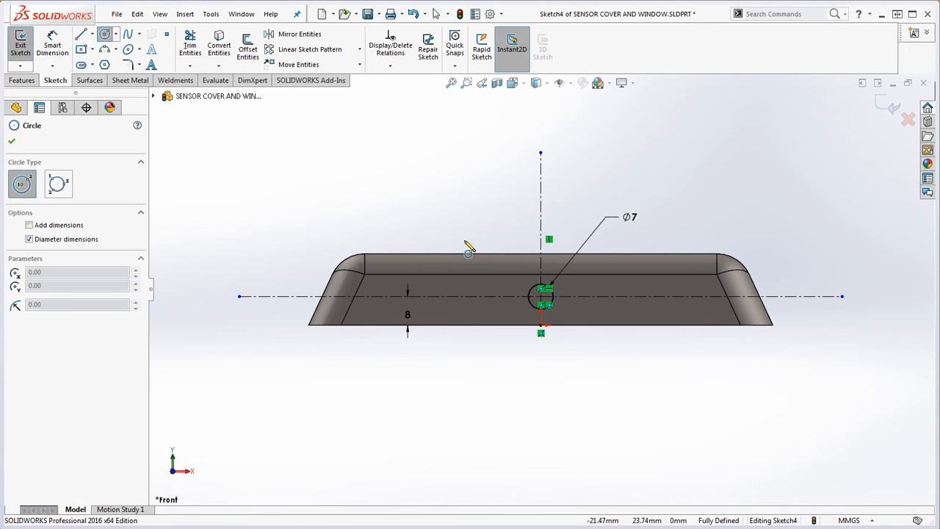
click(452, 304)
click(481, 256)
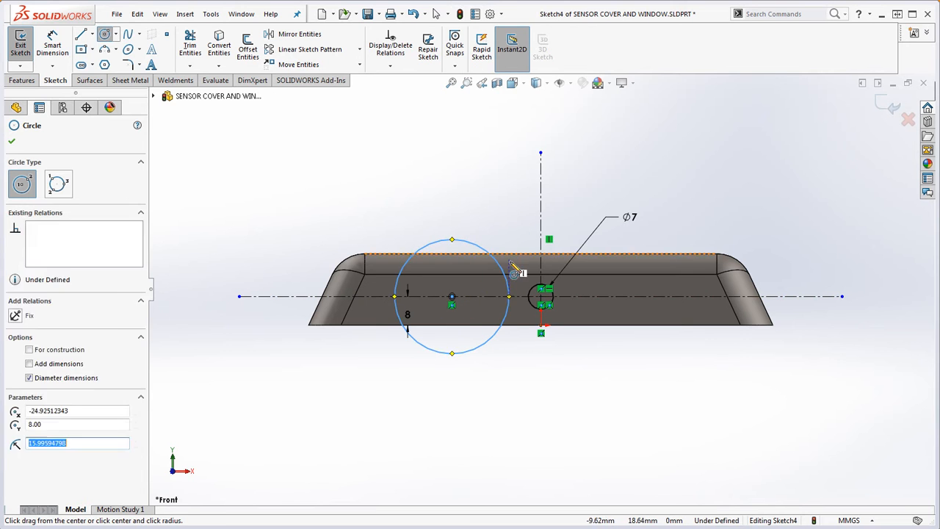
key(Escape)
Make the second circle equal to the 7 mm circle and move it outward to about 31.5 mm from the vertical centerline.
click(503, 334)
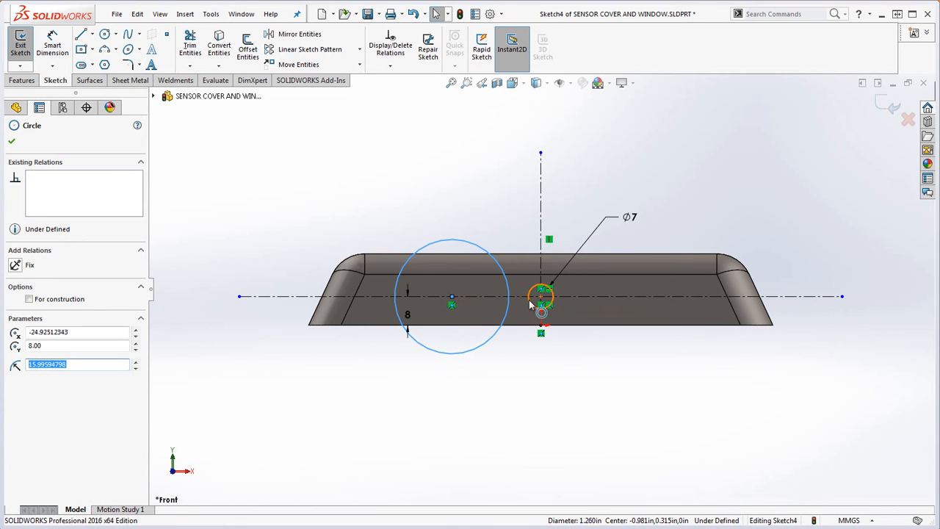
ctrl+click(531, 304)
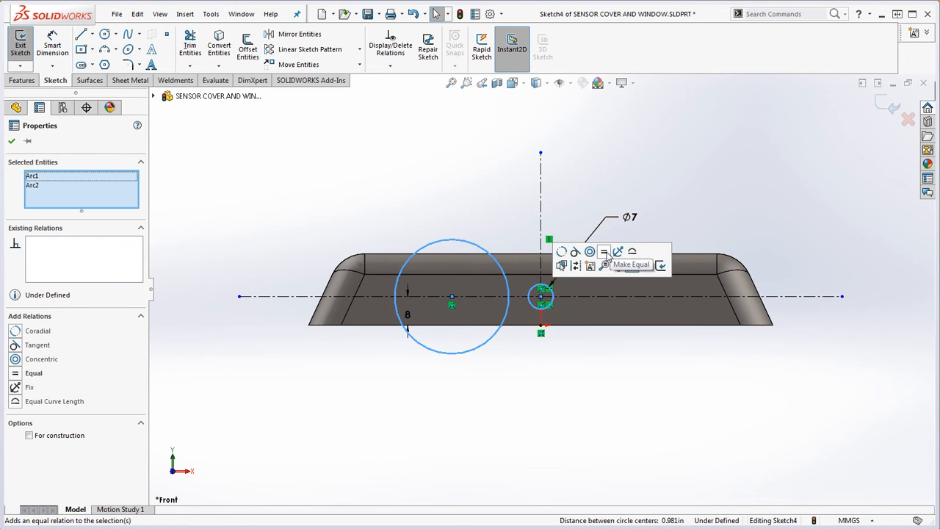
click(605, 253)
click(462, 202)
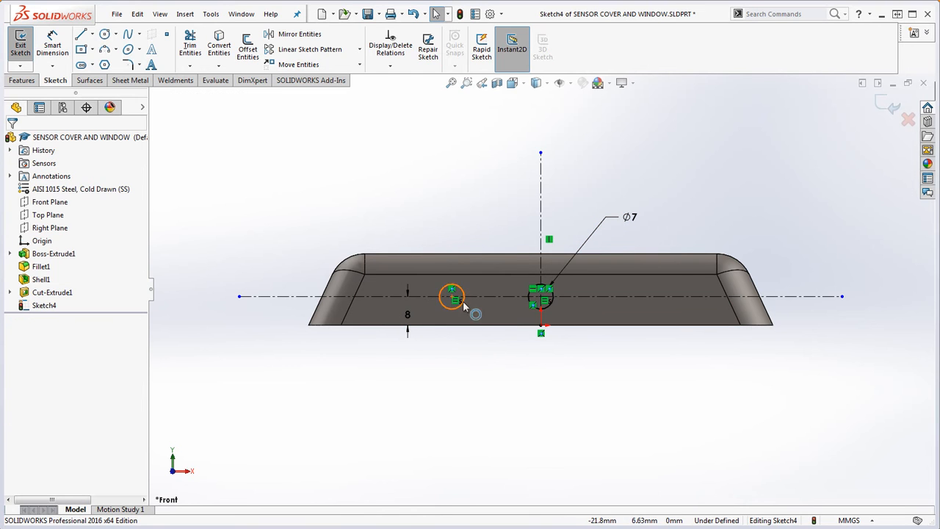
drag(450, 297, 428, 296)
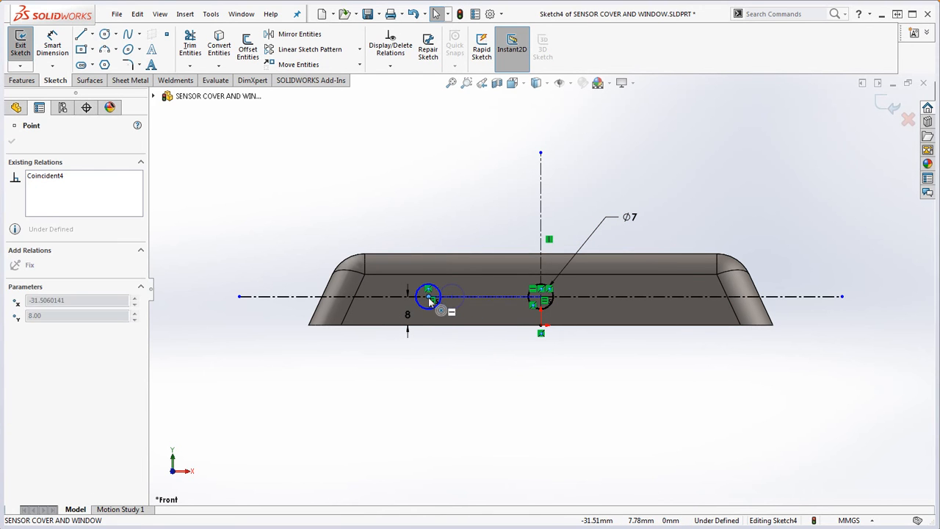
click(443, 354)
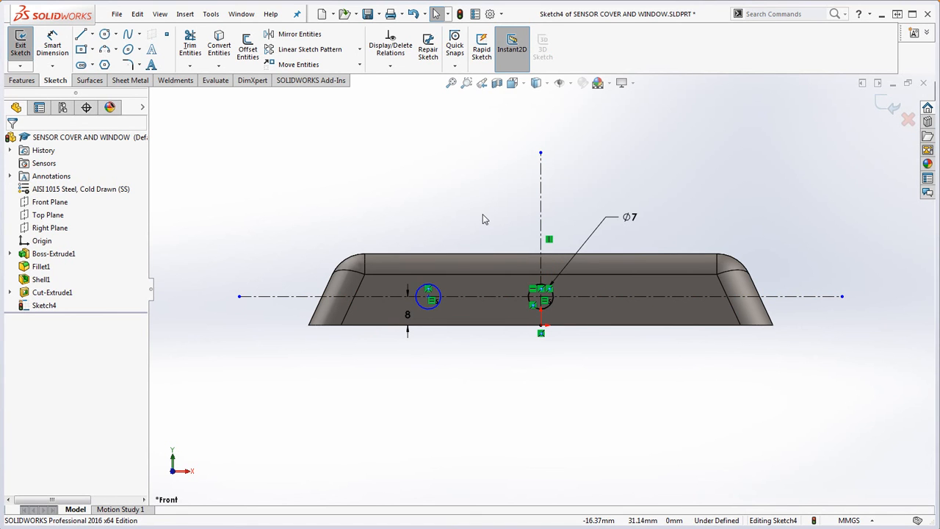
Dimension the left circle across the vertical centerline as a doubled distance of 80 mm.
click(52, 38)
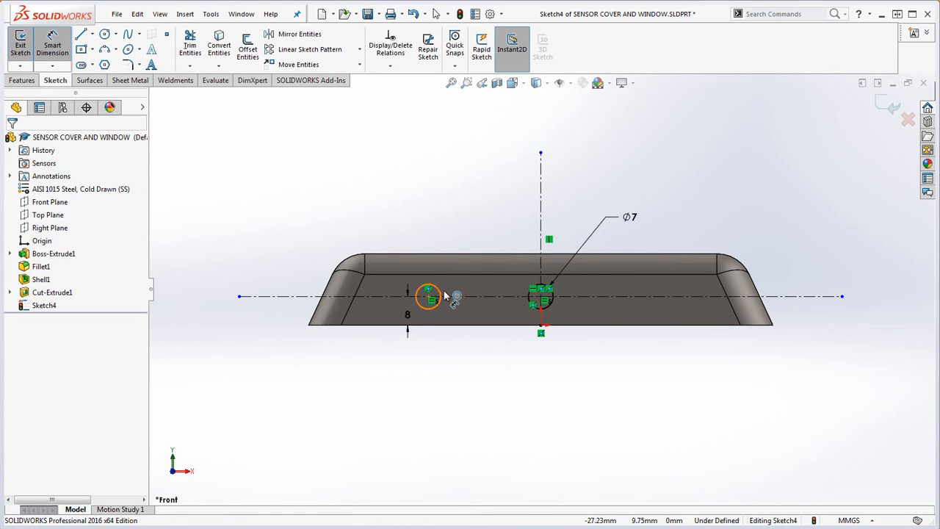
click(440, 300)
click(541, 224)
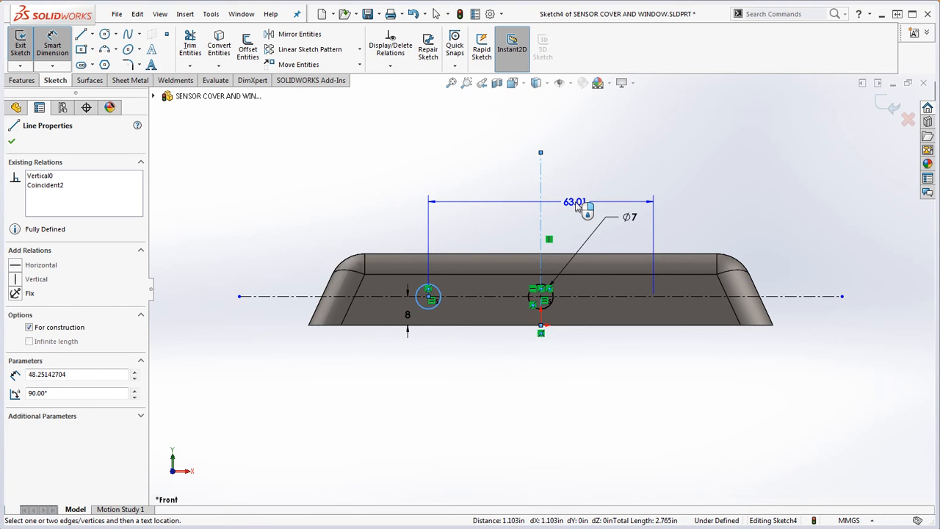
click(584, 198)
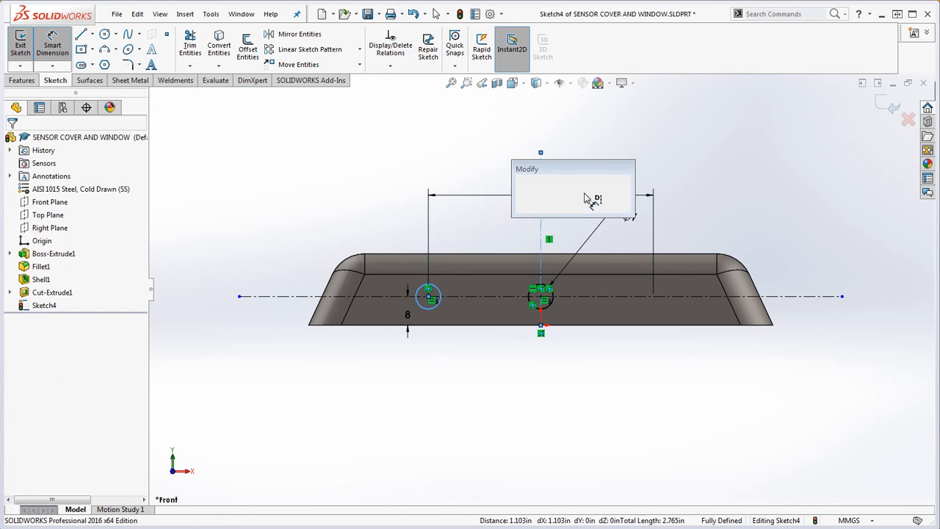
text(80)
key(Return)
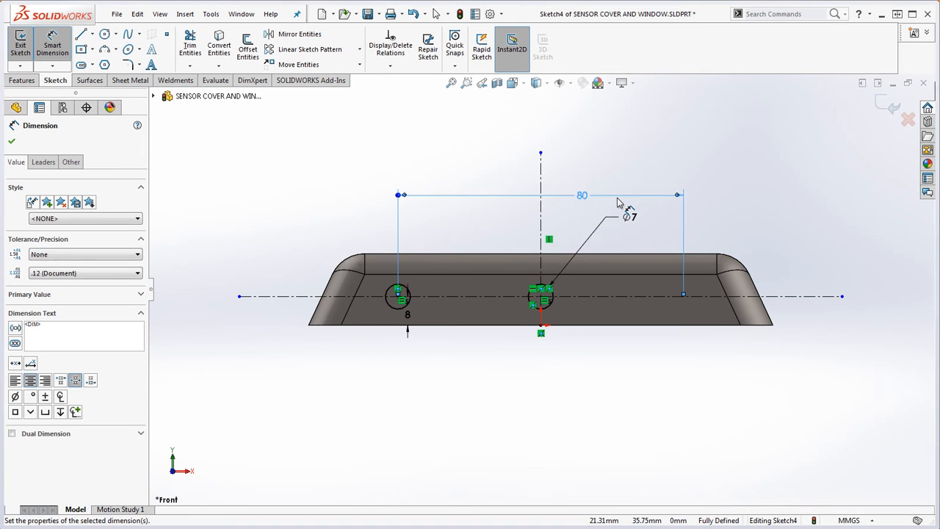
Sketch a free circle above the part, just to the right of the vertical centerline's upper end.
click(105, 34)
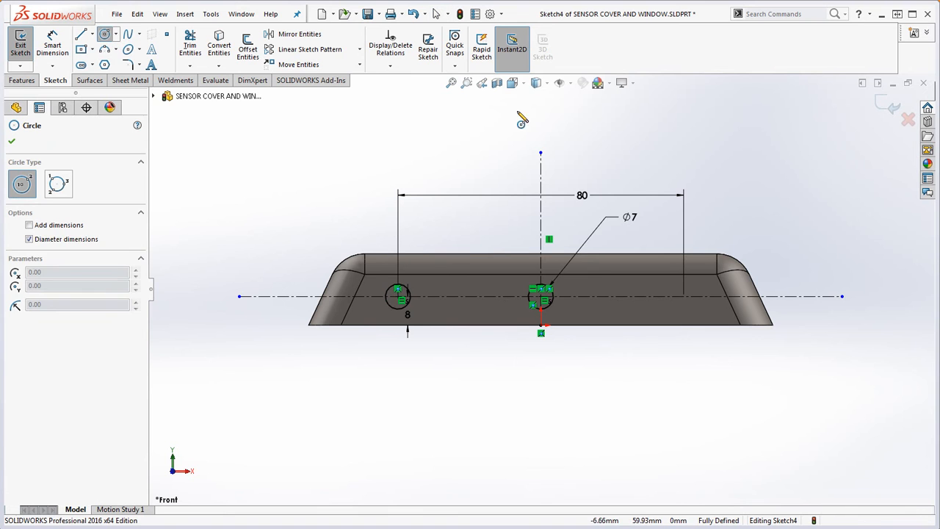
click(567, 130)
click(579, 139)
key(Escape)
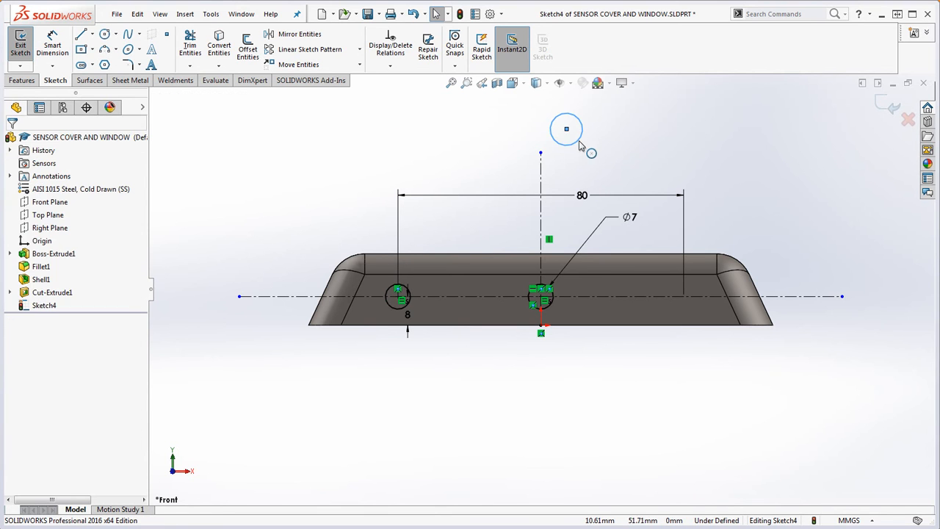
Make the free circle symmetric to the left 7 mm circle about the vertical centerline.
ctrl+click(540, 176)
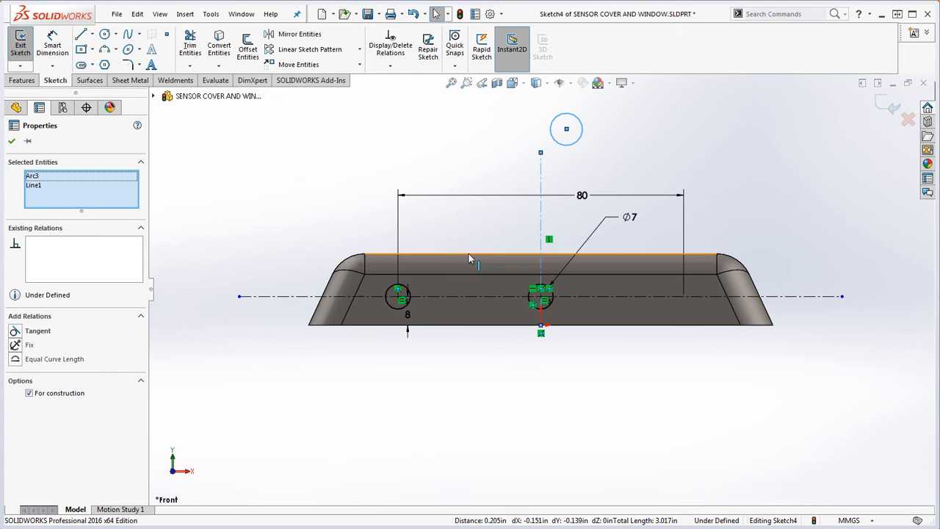
ctrl+click(388, 290)
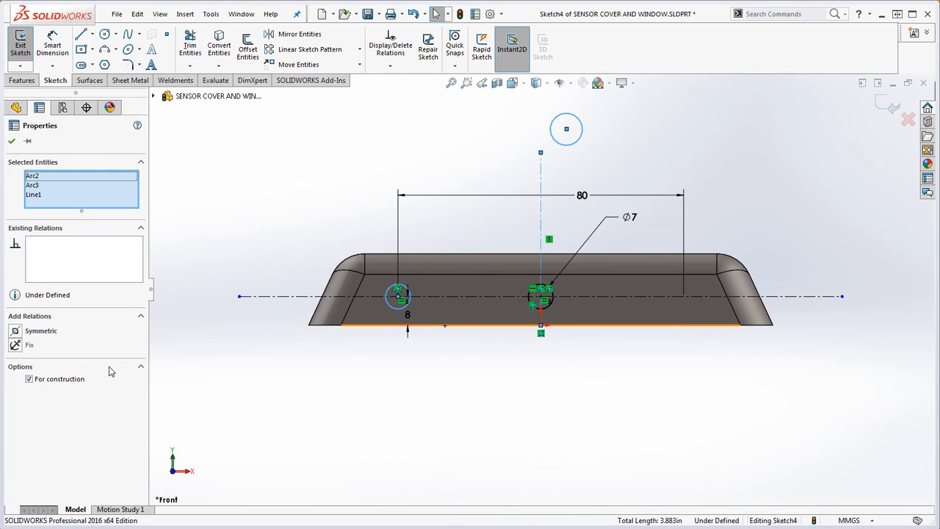
click(14, 332)
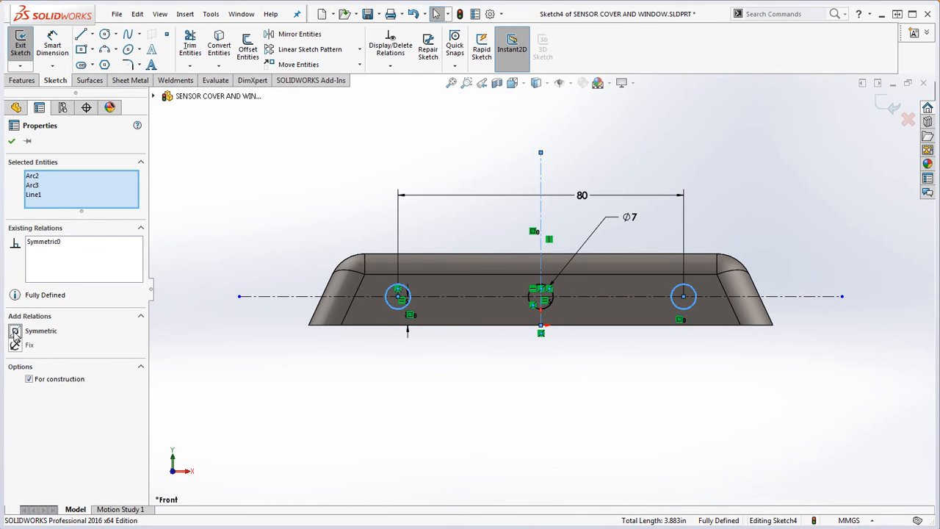
click(186, 400)
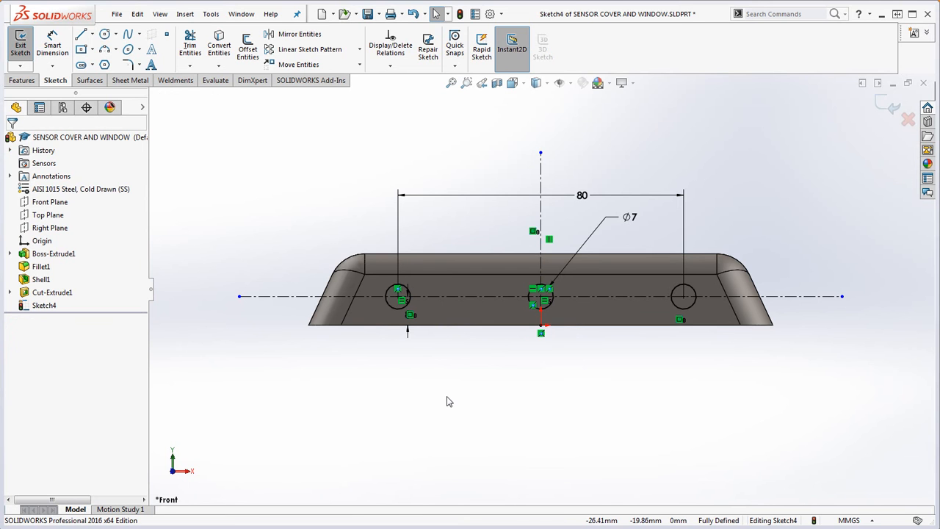
Undo the symmetric relation and move the free circle to about 86 mm left of and 31 mm above the origin.
key(ctrl+z)
key(Escape)
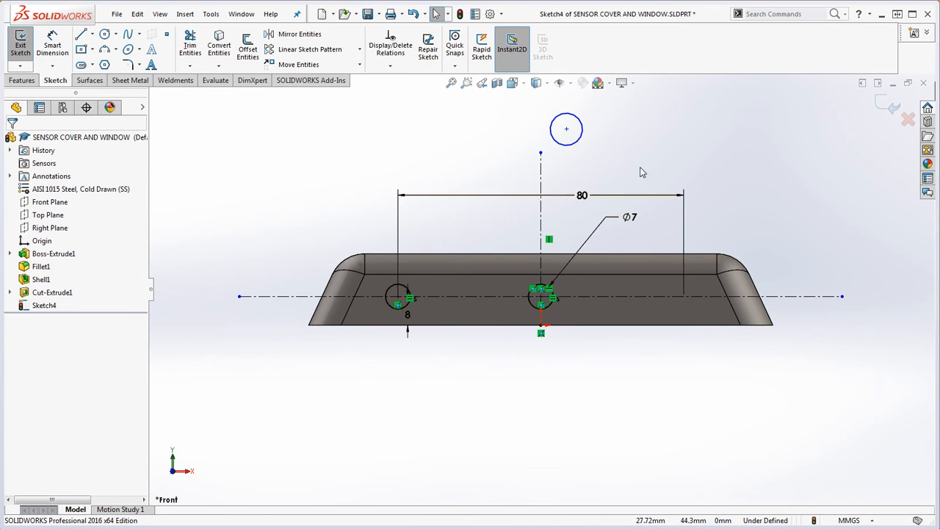
drag(566, 129, 232, 215)
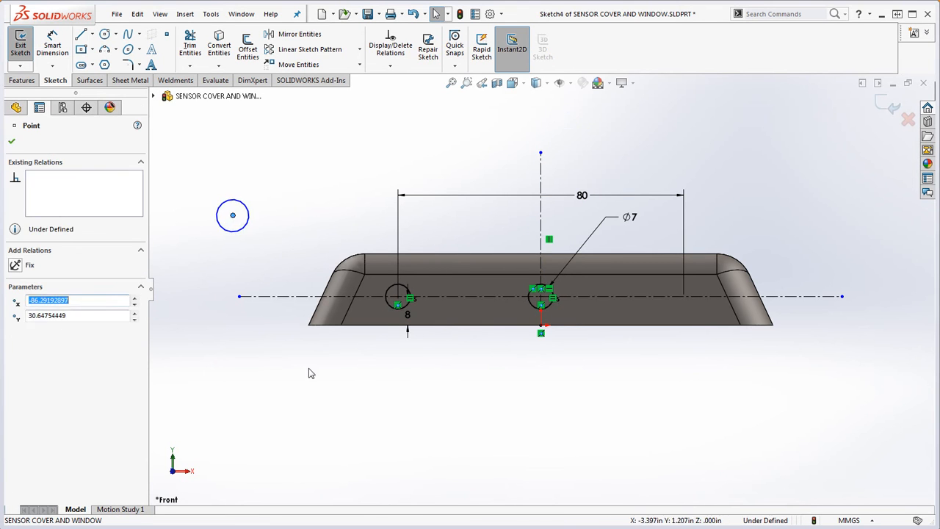
key(Escape)
Apply a symmetric relation between the left 7 mm circle and the relocated free circle about the vertical centerline.
click(388, 289)
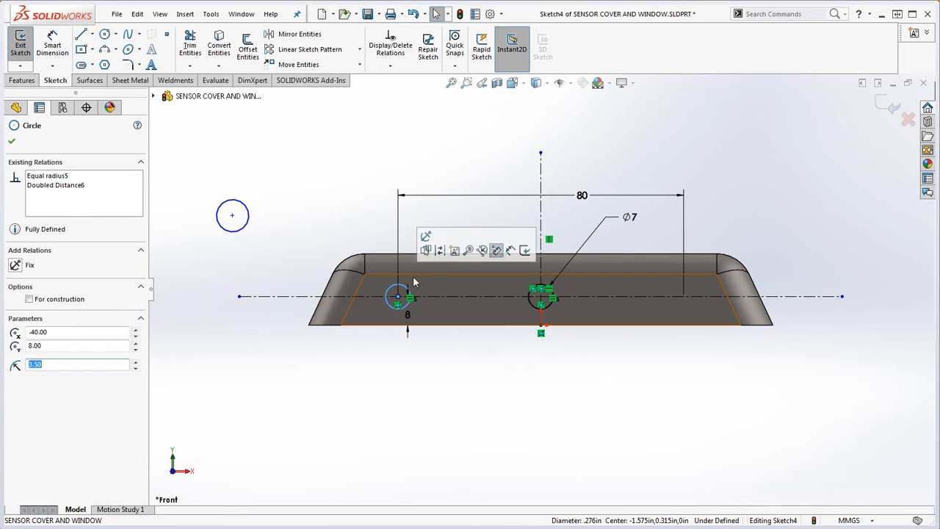
ctrl+click(542, 219)
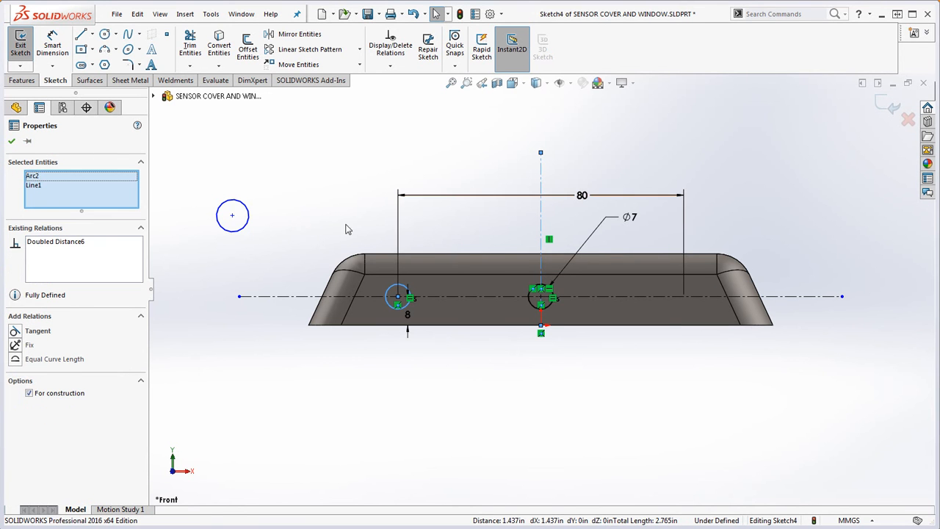
ctrl+click(245, 229)
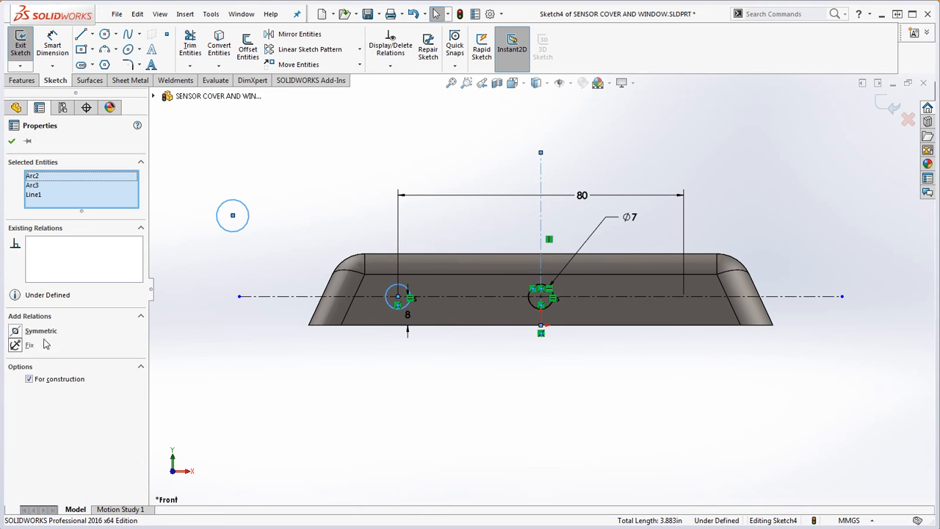
click(14, 332)
click(588, 439)
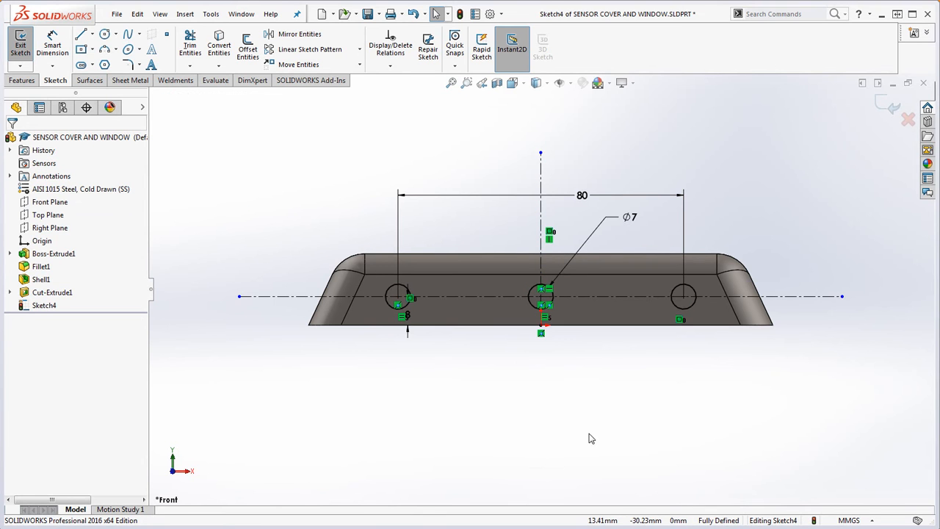
Delete the right circle and replace it with a mirrored copy of the left circle about the vertical centerline.
click(673, 307)
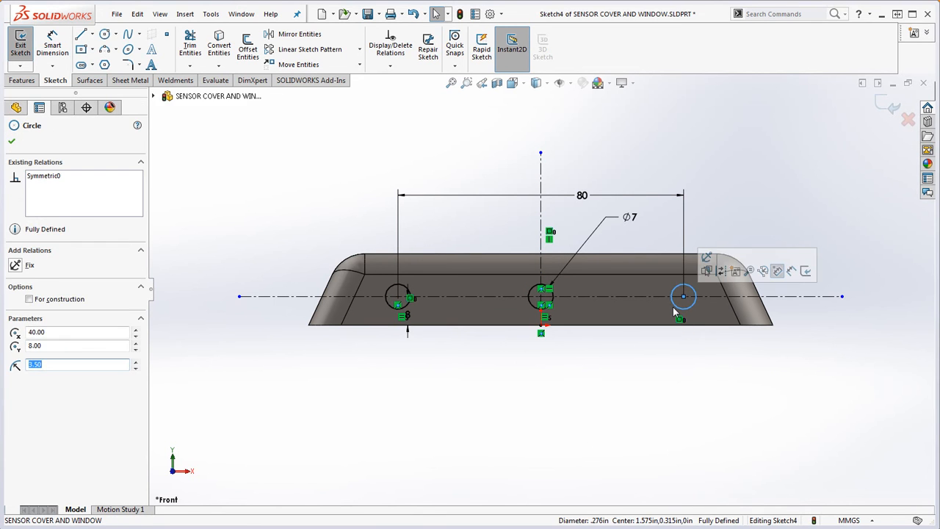
key(Delete)
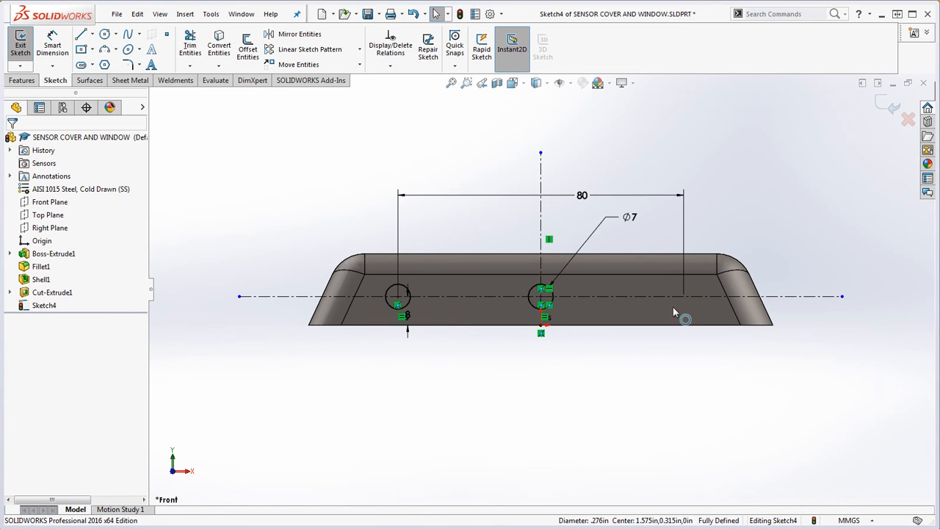
click(391, 292)
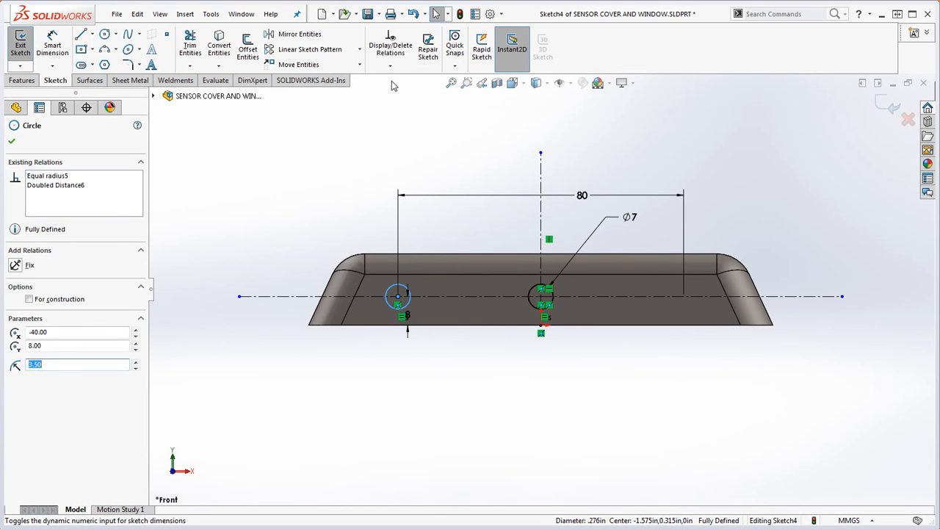
click(297, 34)
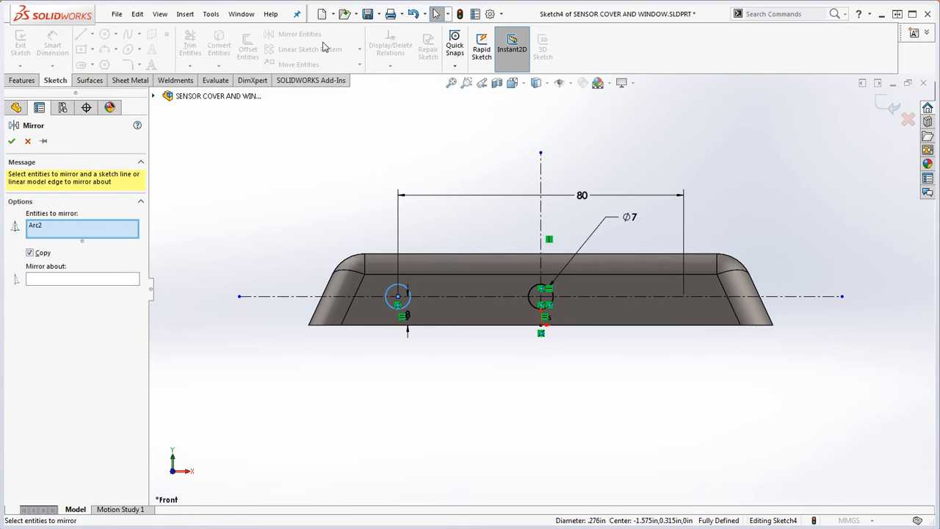
click(116, 280)
click(541, 223)
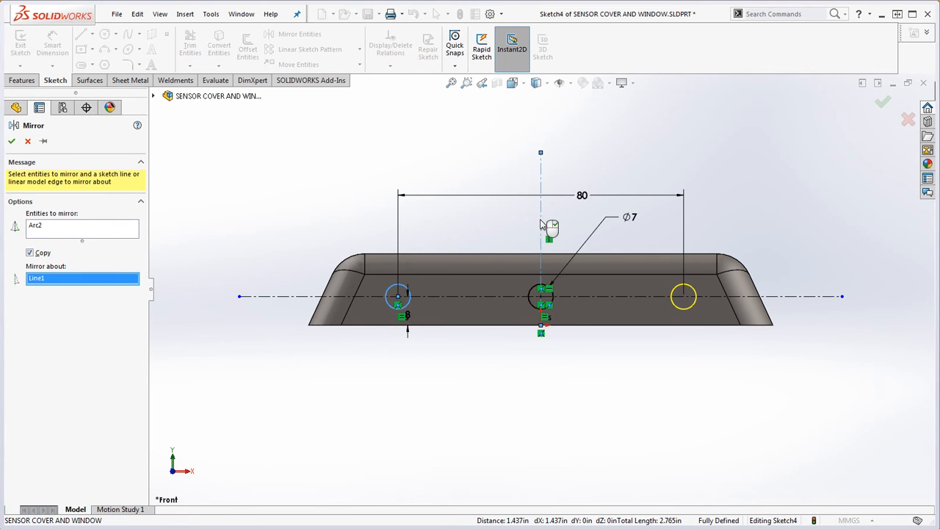
click(11, 141)
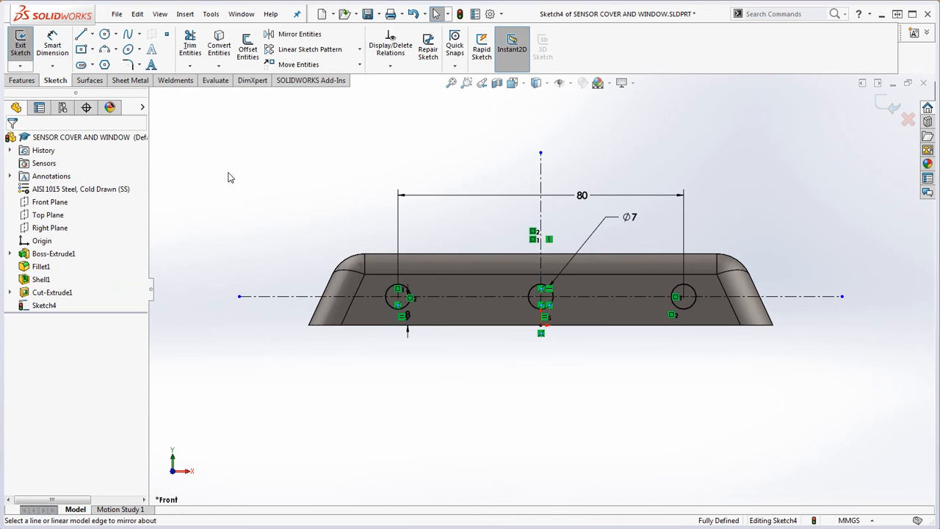
Cut-extrude the three circles through the part with Through All - Both.
middle_drag(330, 184, 343, 247)
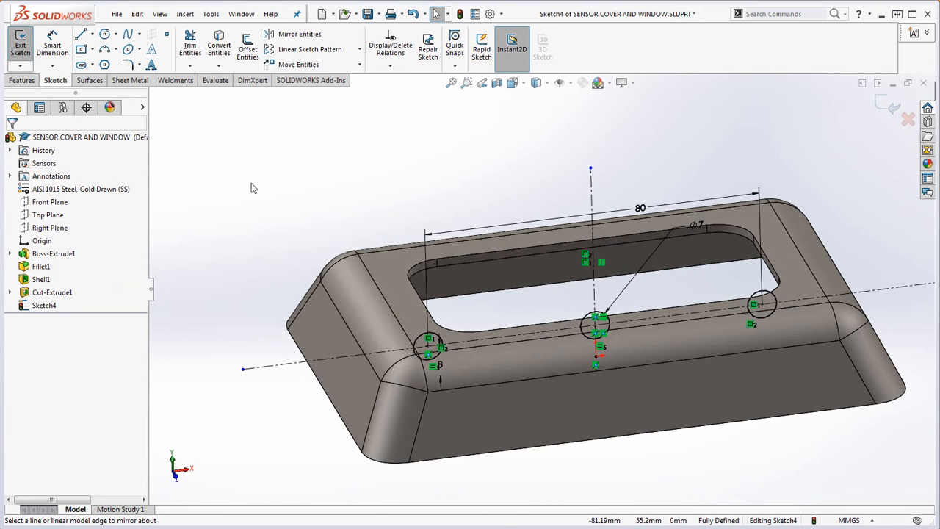
click(24, 81)
click(182, 47)
click(62, 212)
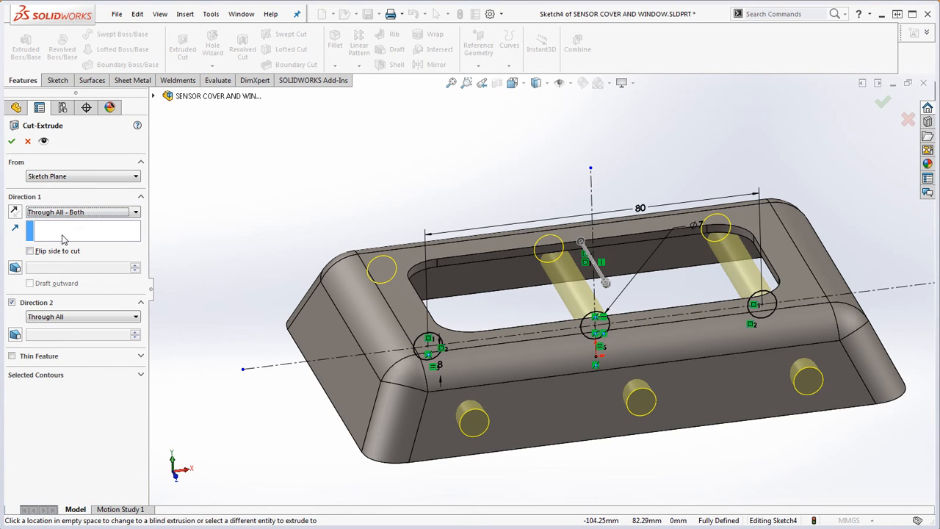
click(11, 141)
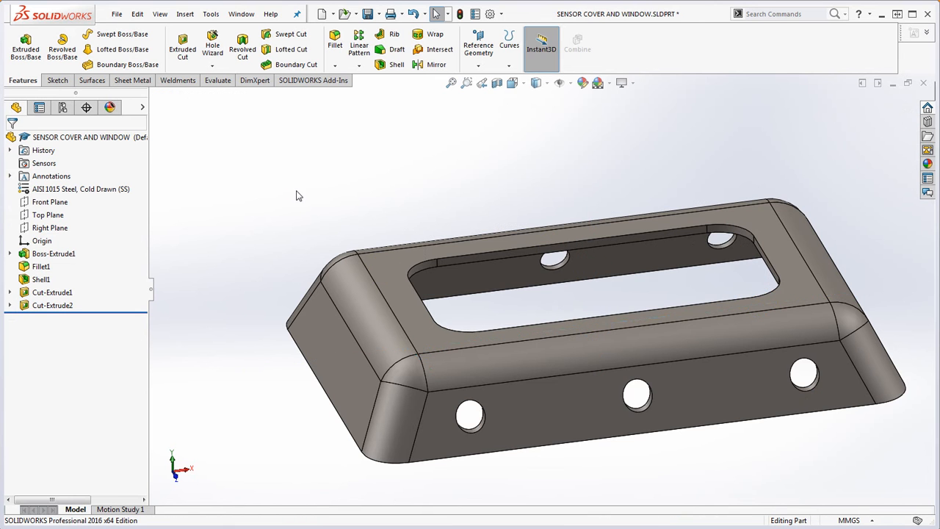
Check the part's mass properties against the mass and center-of-mass notes in the PDF drawing.
middle_drag(639, 339, 564, 419)
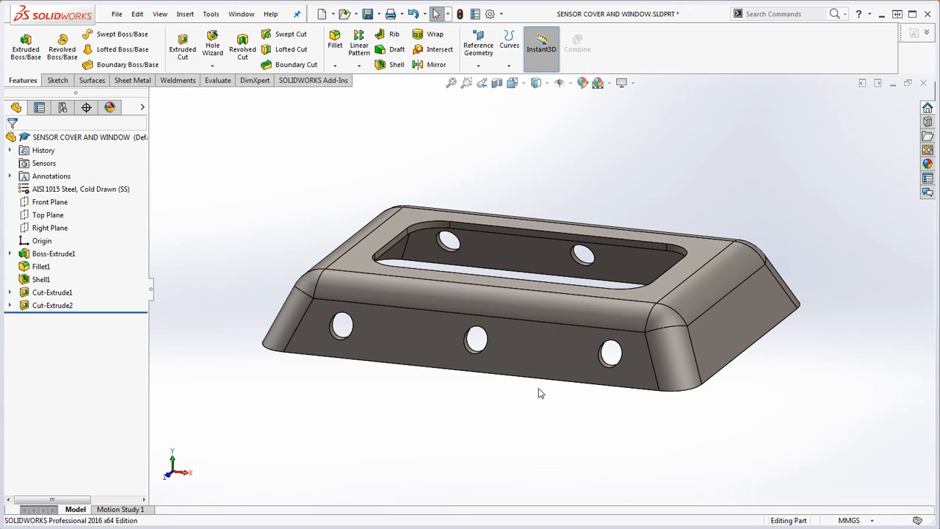
click(218, 80)
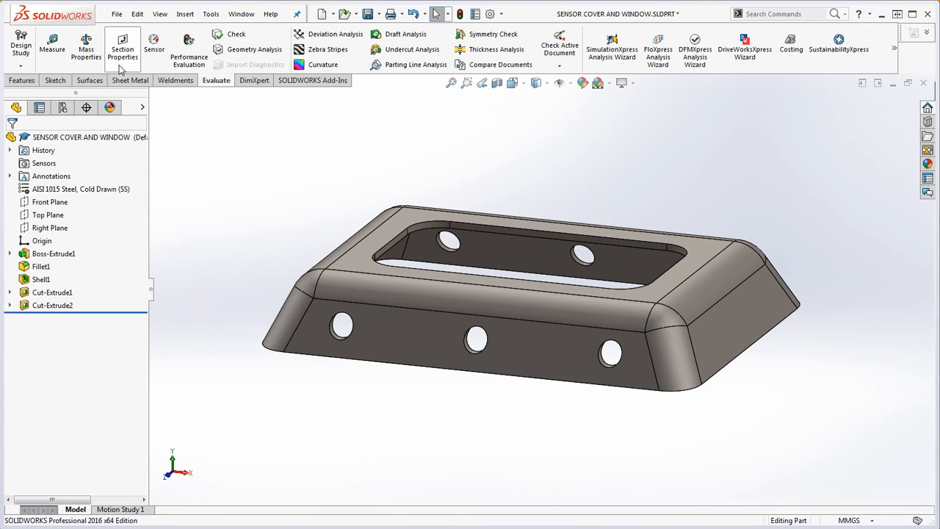
click(86, 50)
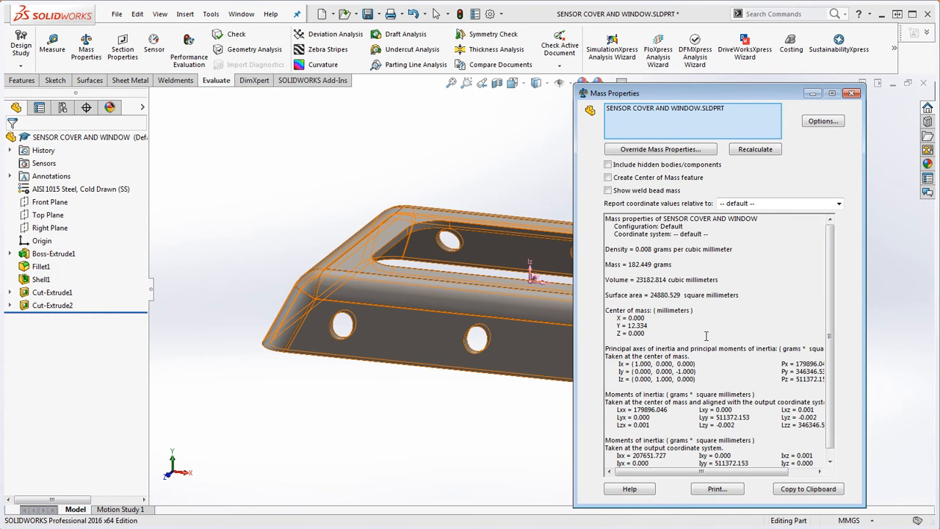
mouse_move(939, 189)
mouse_down()
mouse_move(775, 172)
mouse_move(525, 115)
mouse_move(522, 103)
mouse_up()
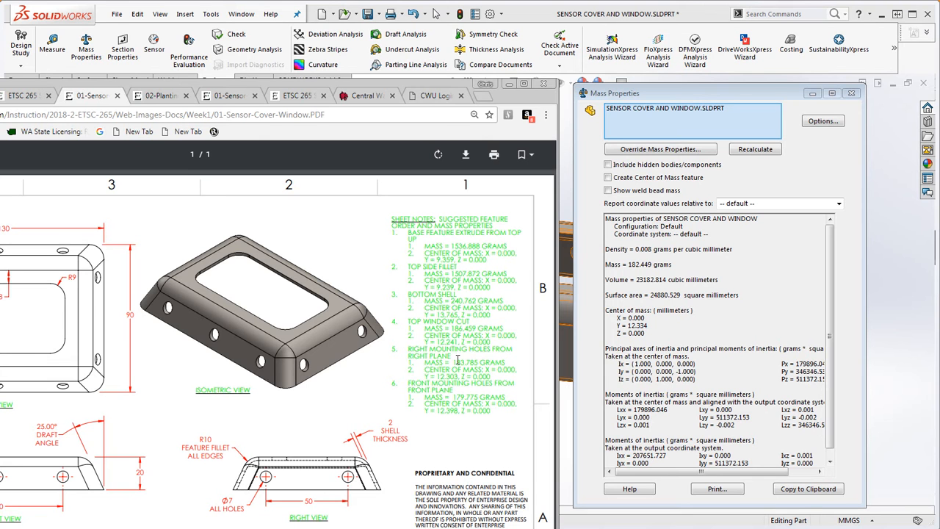
click(509, 83)
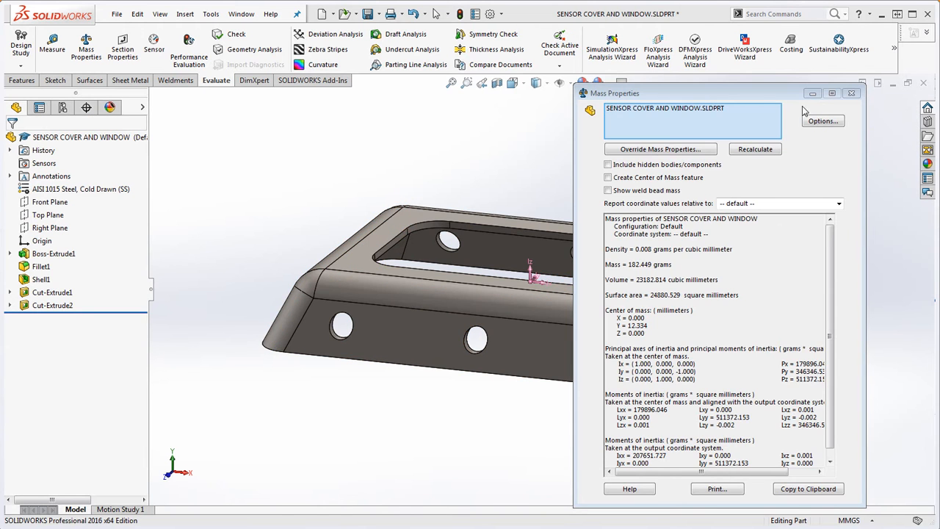
click(851, 93)
Start a sketch on the Right Plane and draw a horizontal centerline about 101.5 mm long across the part's side.
middle_drag(769, 374, 614, 415)
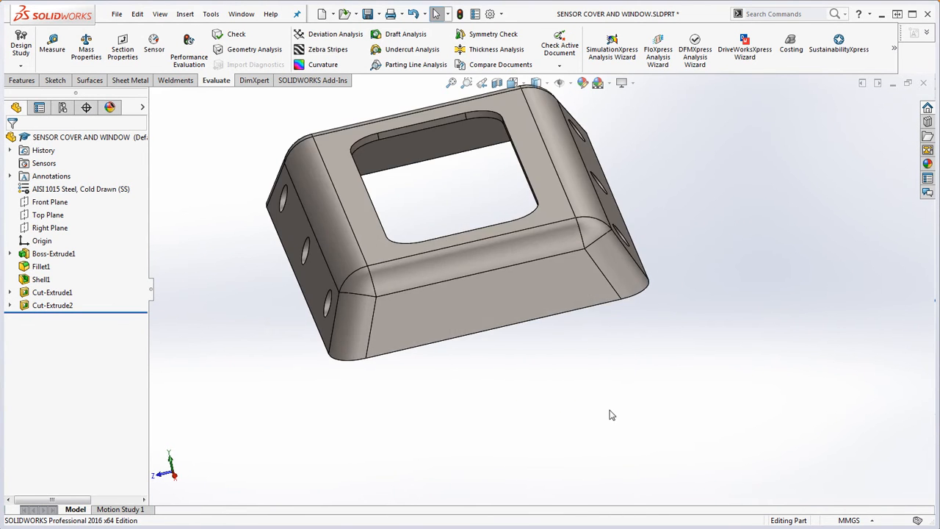
click(49, 228)
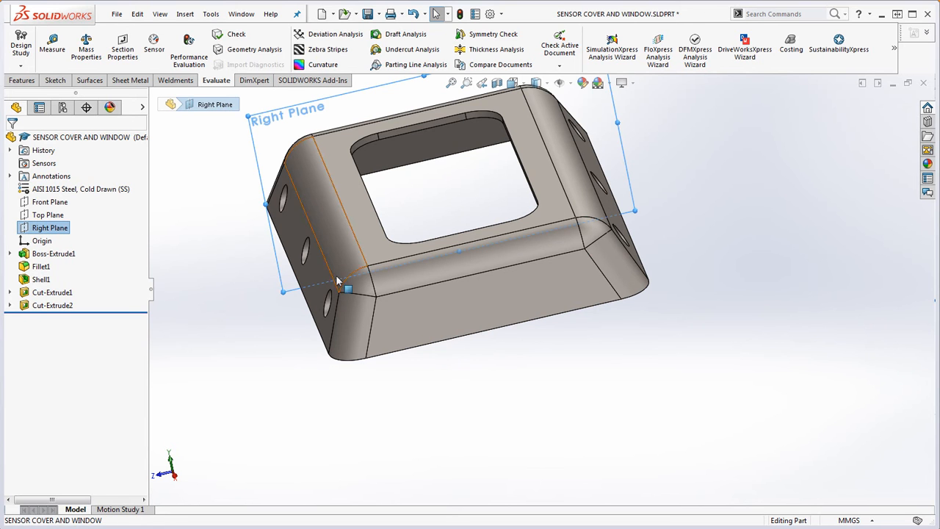
key(ctrl+8)
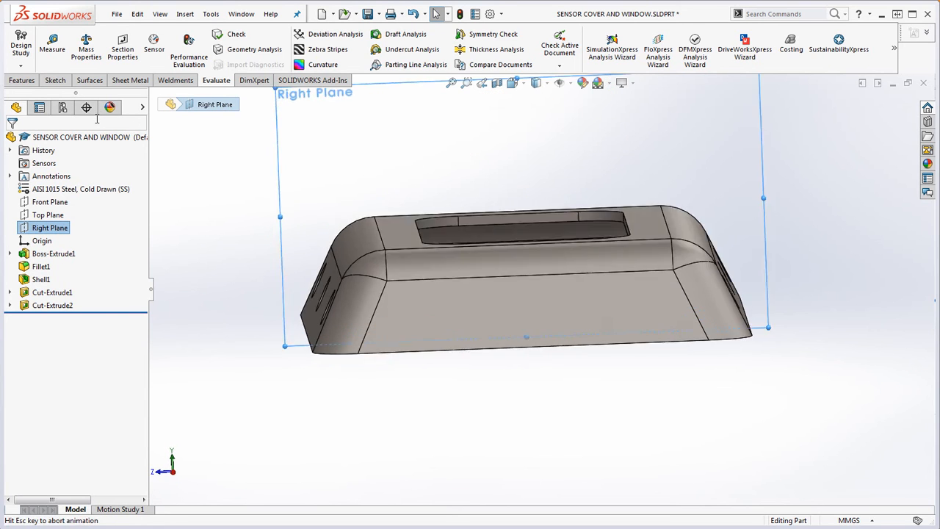
click(59, 82)
click(91, 34)
click(108, 64)
click(312, 284)
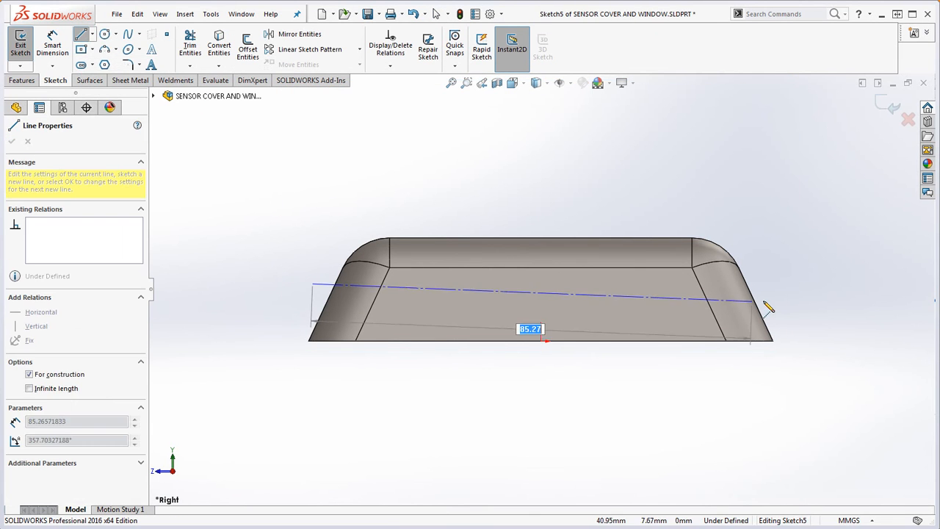
double_click(836, 283)
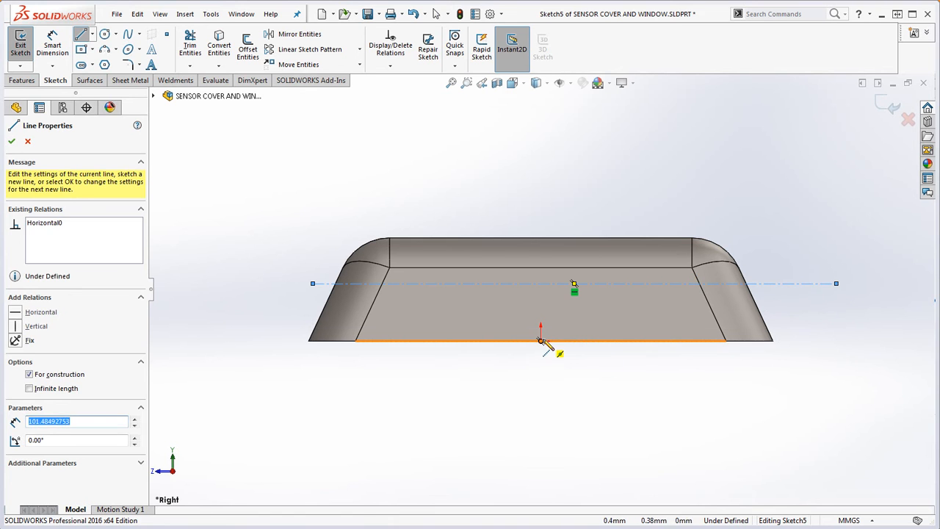
Draw a vertical centerline about 34.5 mm long upward from the origin.
click(542, 340)
double_click(542, 165)
key(Escape)
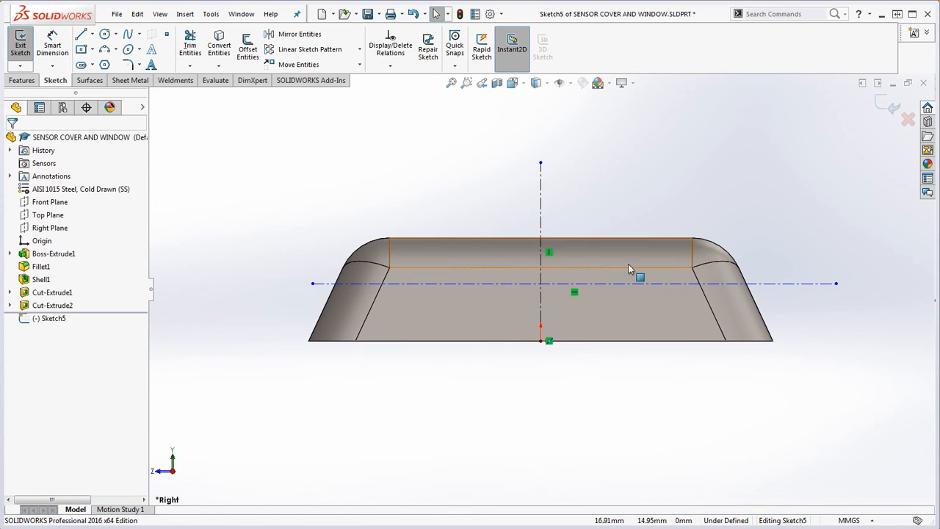
Constrain the midpoint of the horizontal centerline to lie on the vertical centerline.
right_click(636, 284)
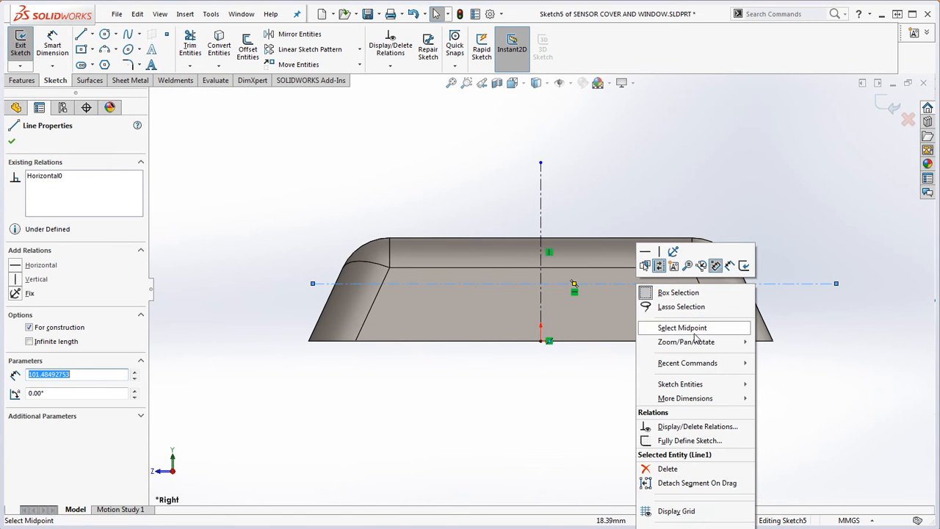
click(688, 329)
ctrl+click(542, 321)
click(37, 345)
click(217, 263)
Dimension the horizontal centerline 8 mm above the part's bottom edge.
click(53, 45)
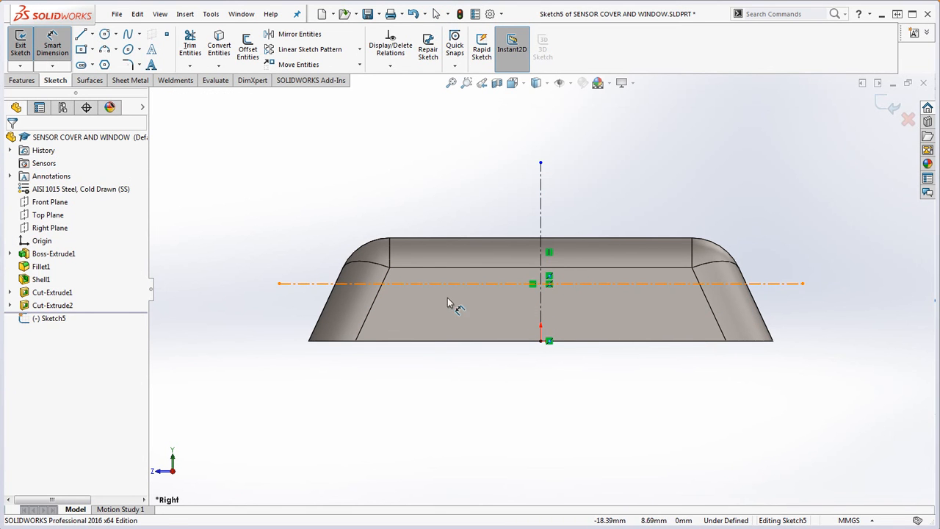
click(466, 285)
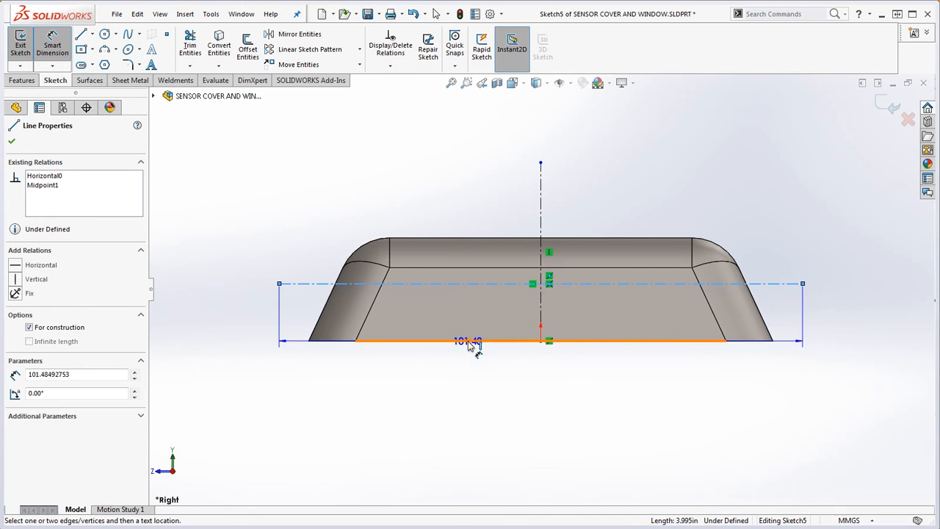
click(473, 340)
click(288, 335)
text(8)
key(Return)
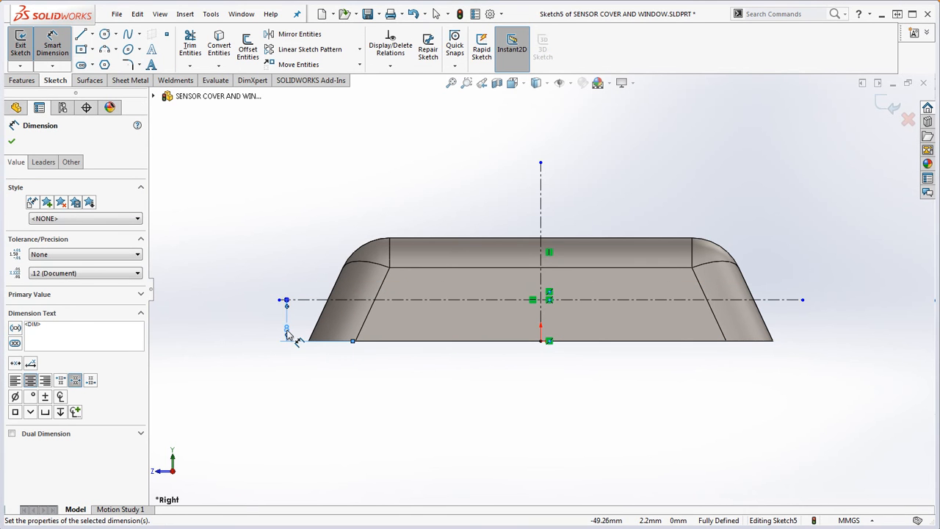
key(Escape)
Sketch two circles centered on the horizontal centerline, about 6.85 mm in diameter left of the vertical centerline and about 41.8 mm right of it.
click(105, 34)
click(427, 299)
click(440, 287)
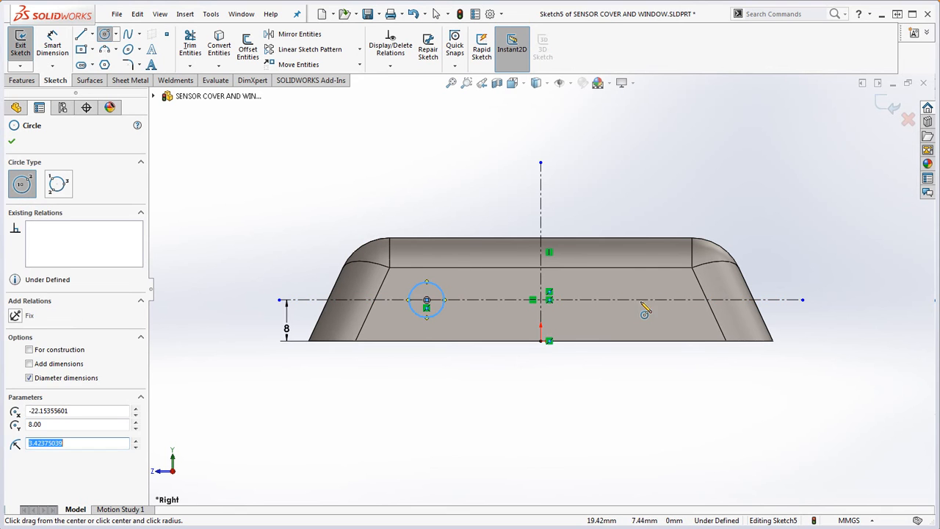
click(614, 300)
click(670, 215)
key(Escape)
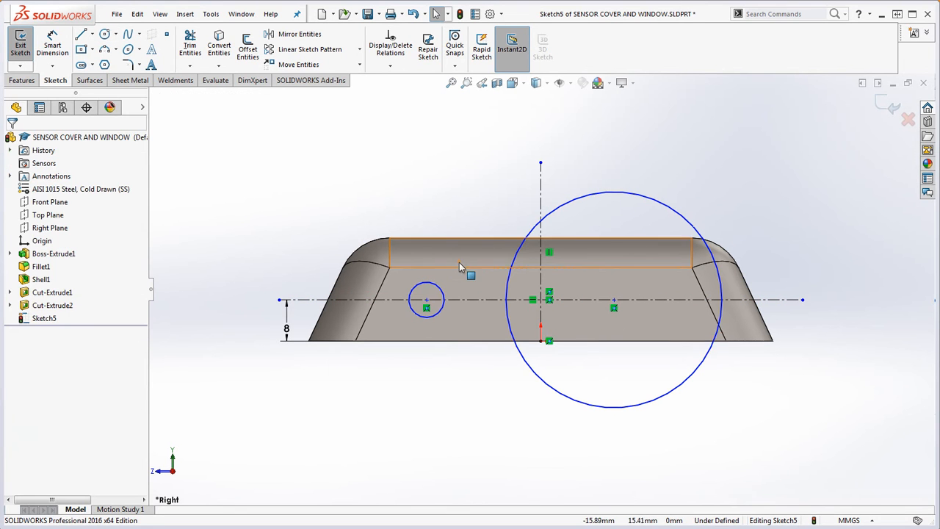
Dimension the left circle's diameter to 7 mm.
click(443, 295)
click(440, 174)
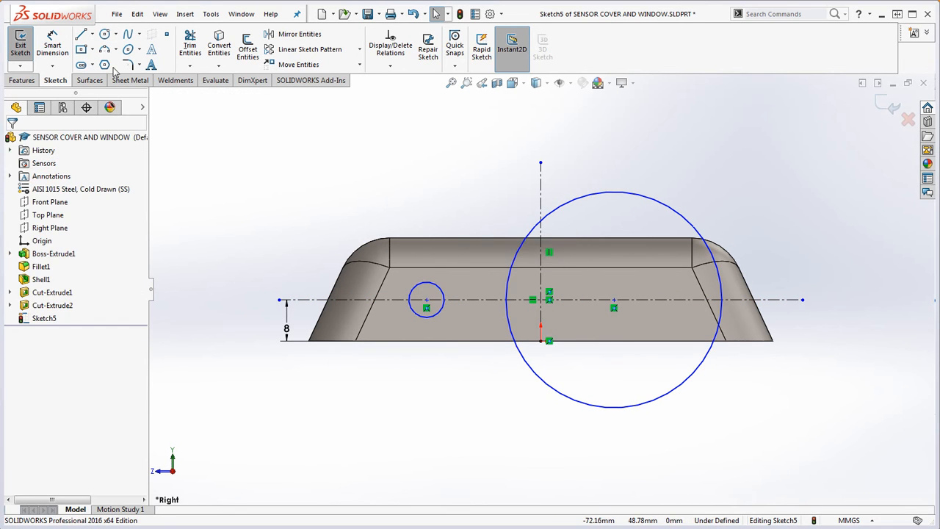
click(52, 46)
click(443, 292)
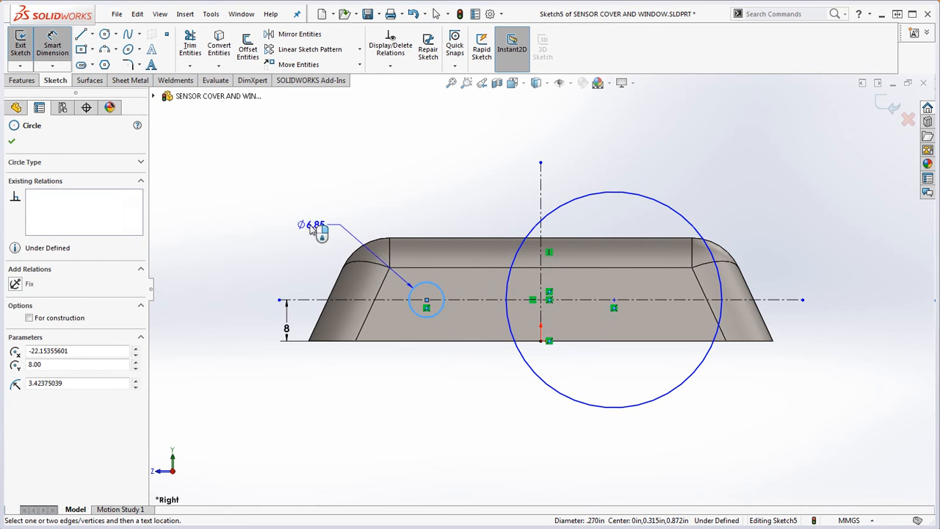
click(312, 225)
text(7)
key(Return)
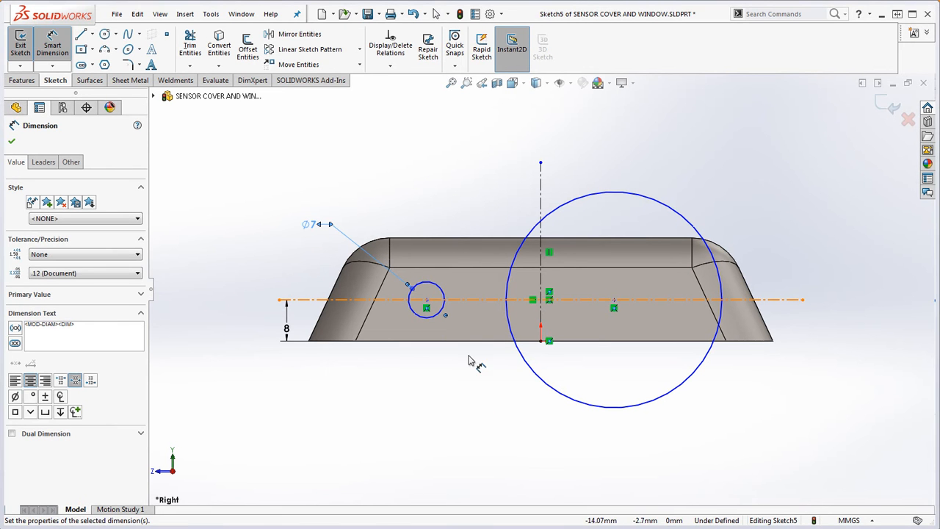
Add a doubled 50 mm distance dimension from the left circle's center about the vertical centerline.
click(423, 318)
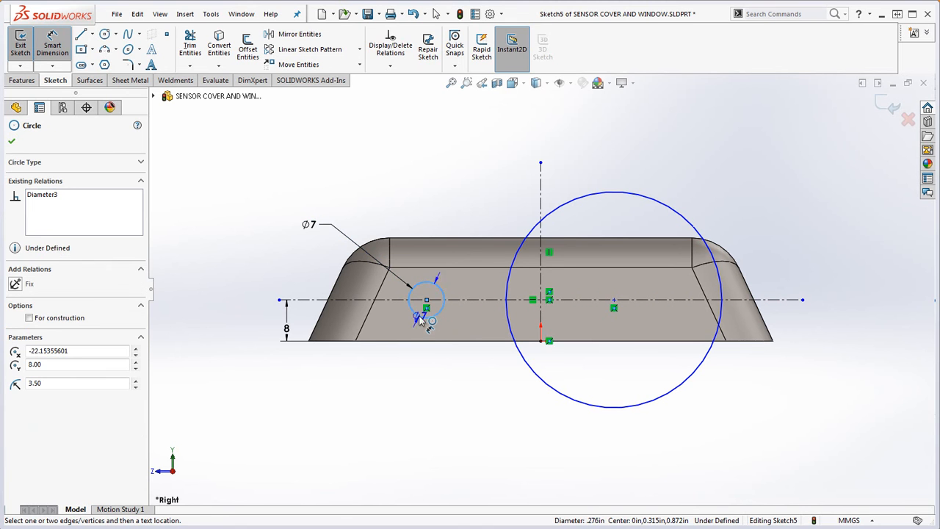
click(542, 206)
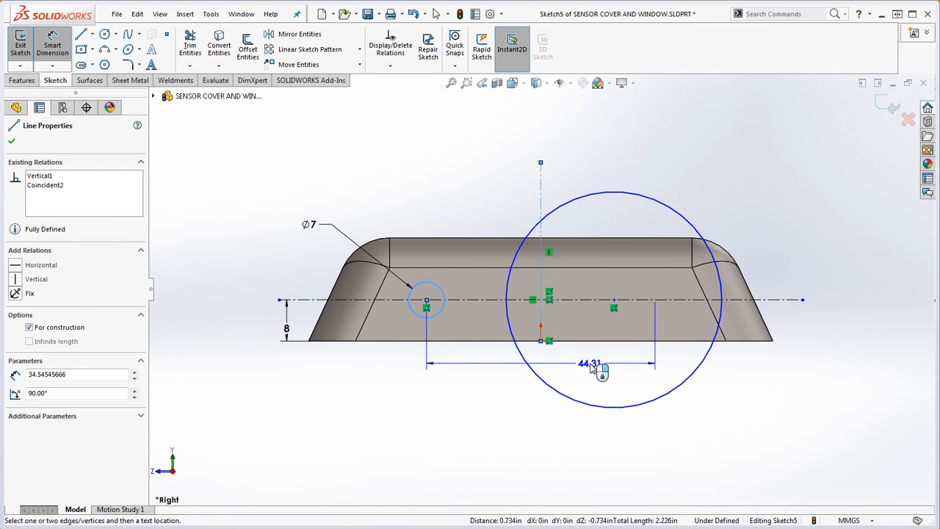
click(592, 367)
text(50)
key(Return)
click(581, 431)
key(Escape)
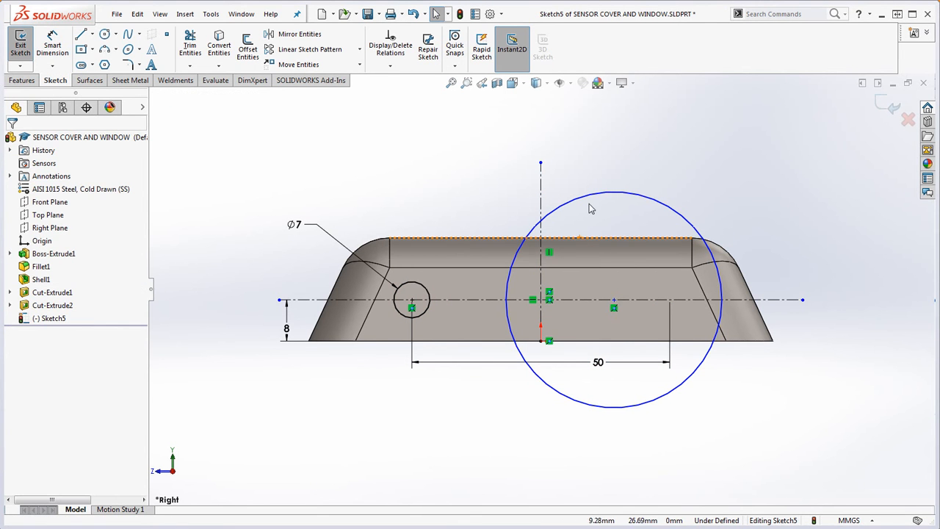
Make the two circles symmetric about the vertical centerline.
click(588, 197)
ctrl+click(541, 193)
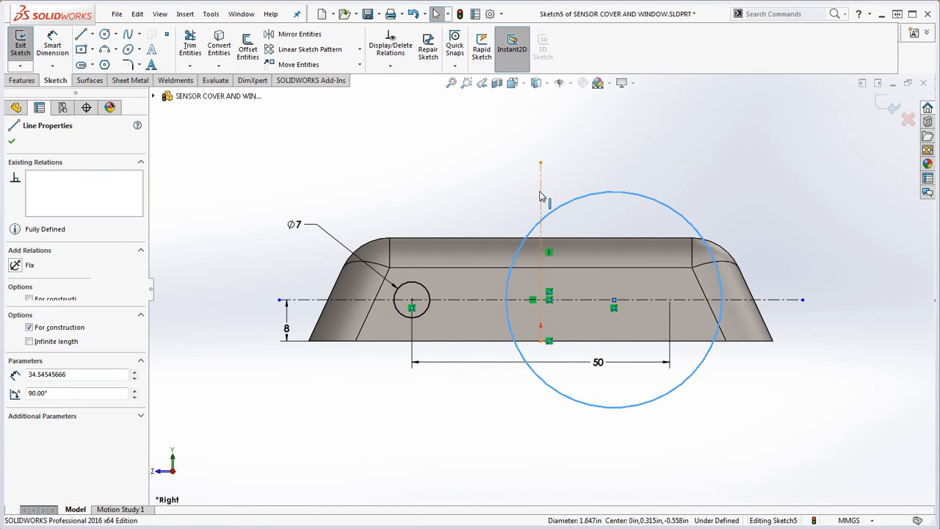
ctrl+click(421, 286)
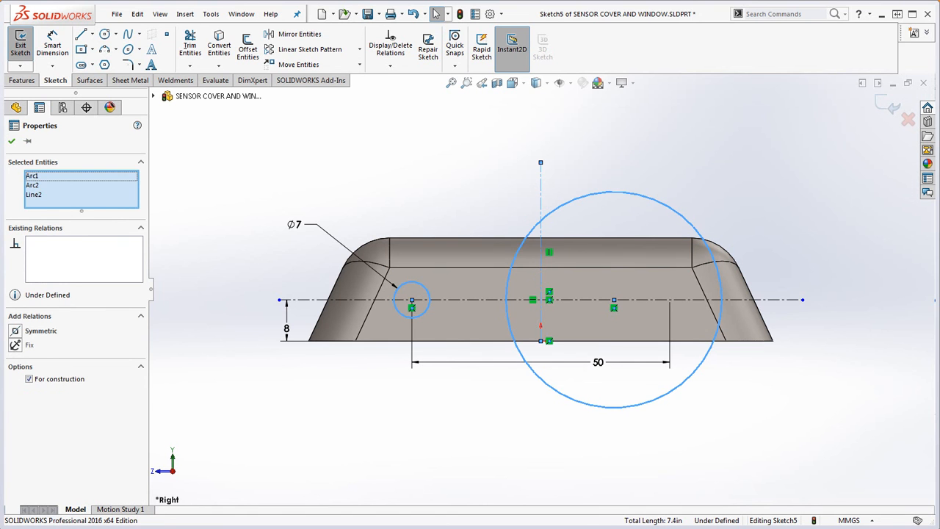
click(15, 330)
click(488, 439)
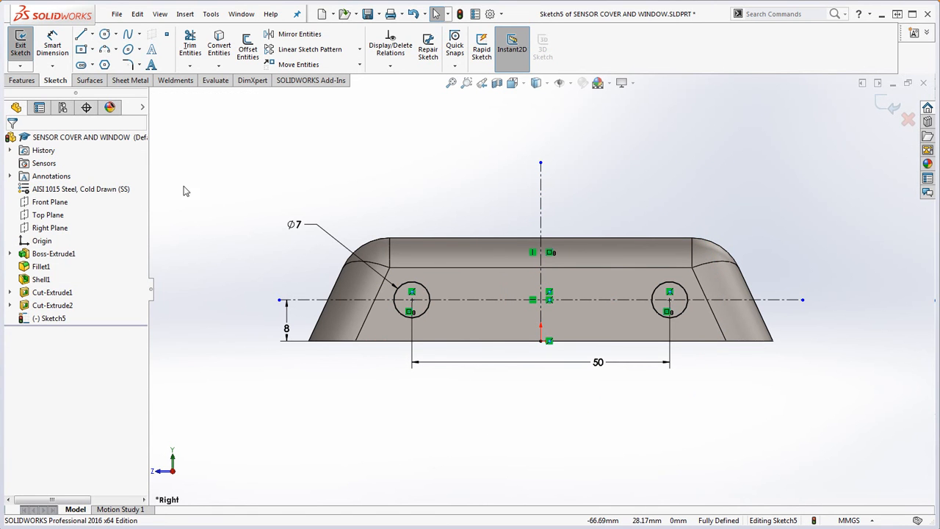
Cut-extrude the two side circles through the part in both directions with Through All - Both.
click(23, 80)
click(182, 45)
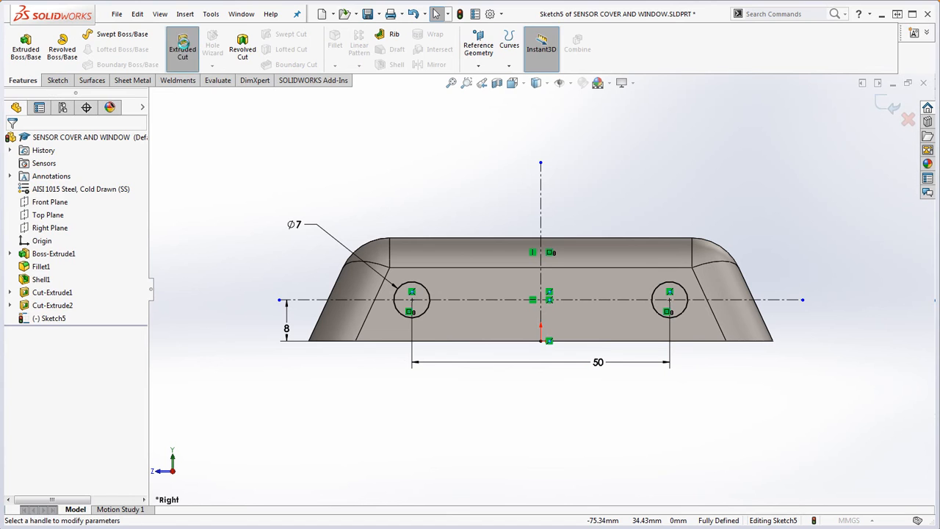
click(63, 212)
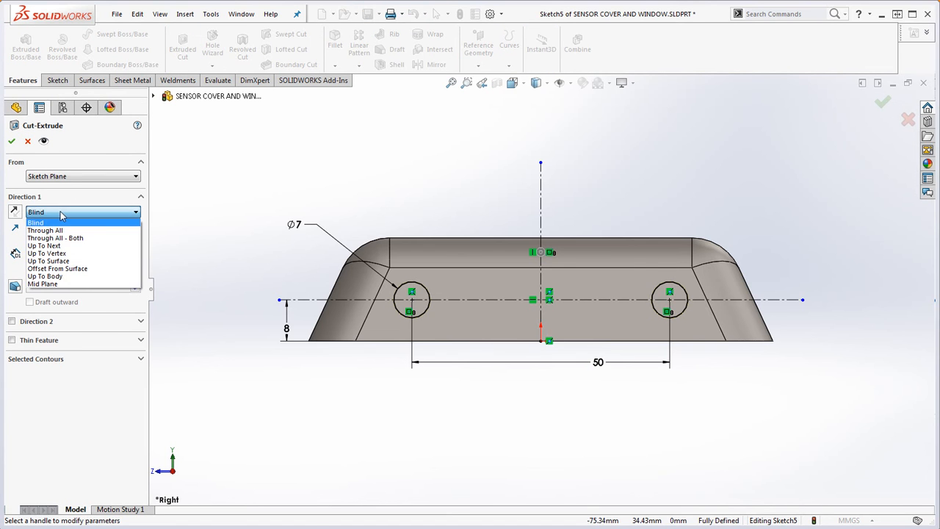
click(78, 237)
click(11, 140)
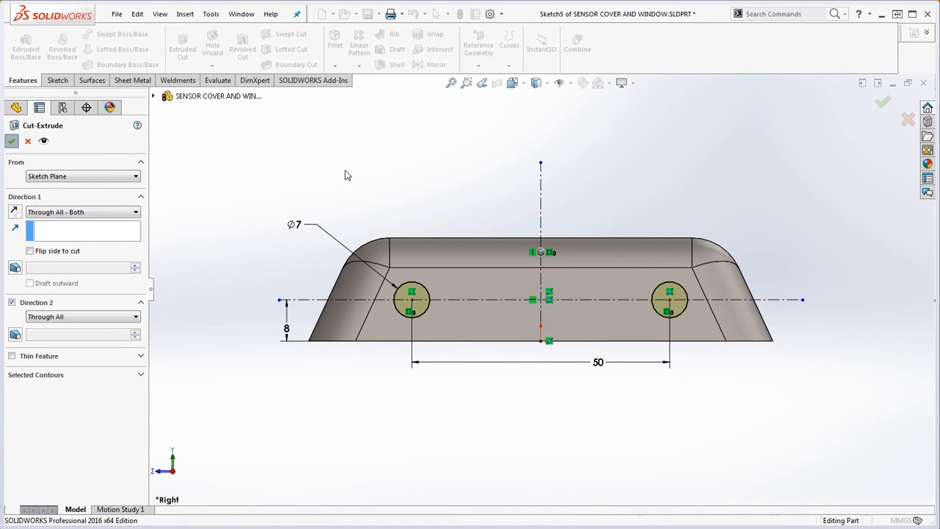
Compare the part's mass and center of mass with the front mounting holes note in the PDF drawing.
click(218, 81)
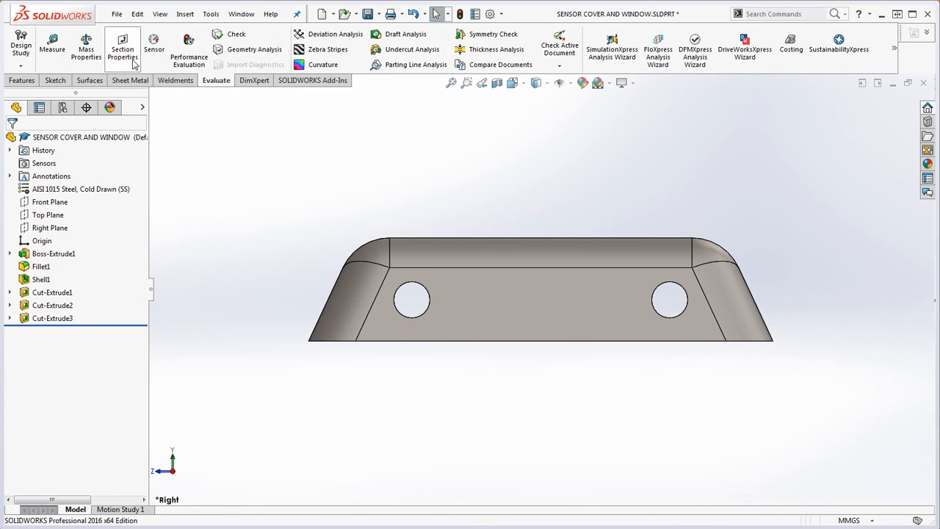
click(86, 48)
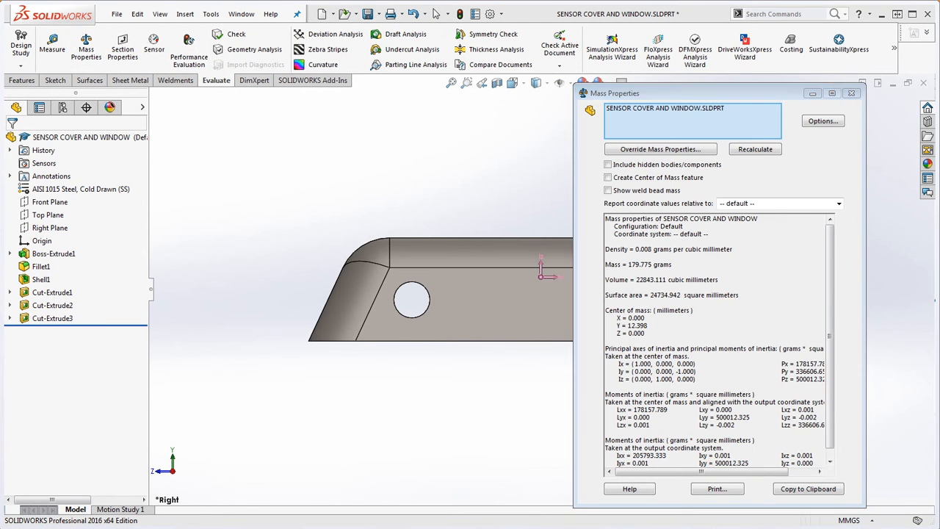
mouse_move(939, 139)
mouse_down()
mouse_move(939, 129)
mouse_move(440, 35)
mouse_move(512, 22)
mouse_up()
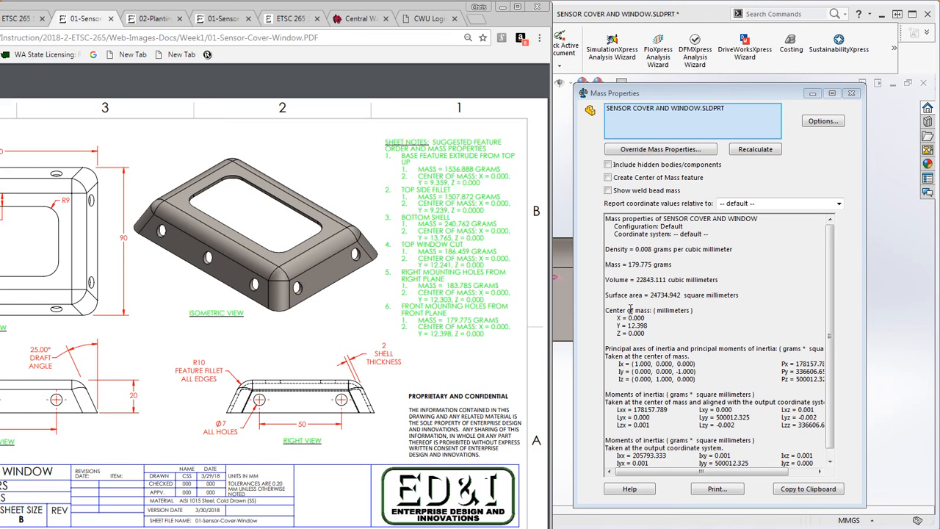
click(503, 7)
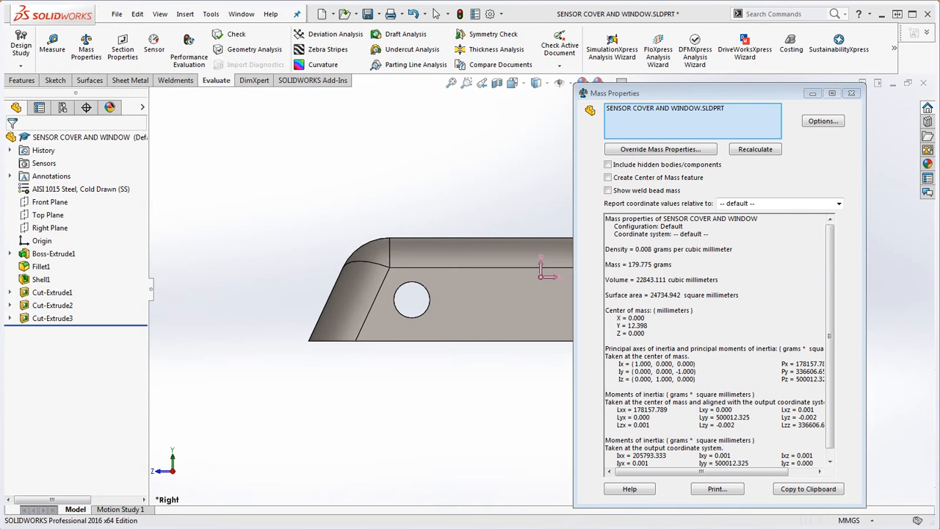
click(851, 93)
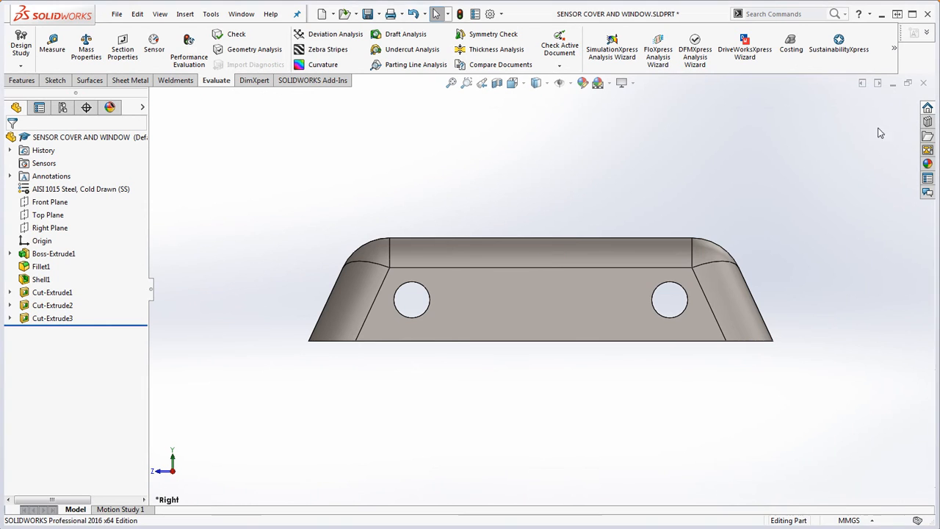
Close the sensor cover part and switch to the PE Planting Pot part.
click(926, 83)
click(432, 267)
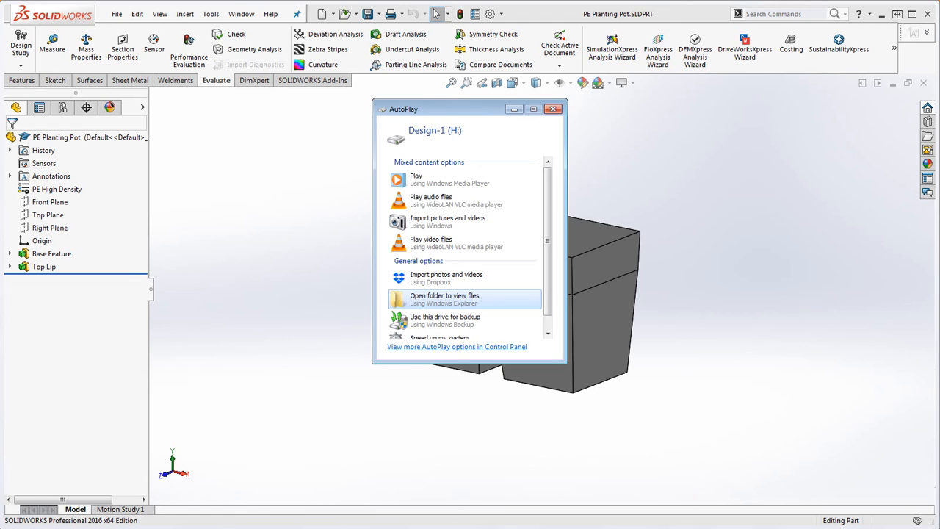
click(443, 300)
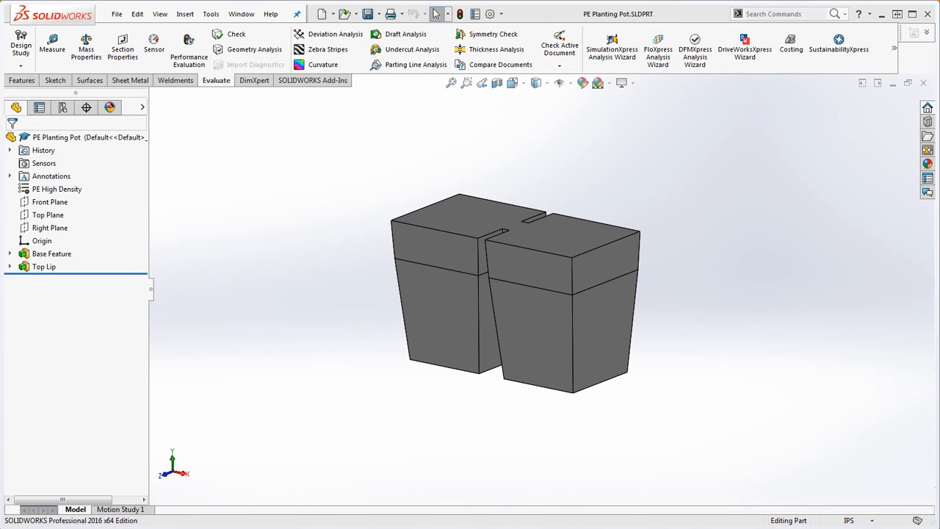
Change the planting pot's appearance color to the light grey standard swatch with red 192 and green 192.
middle_drag(371, 325, 598, 390)
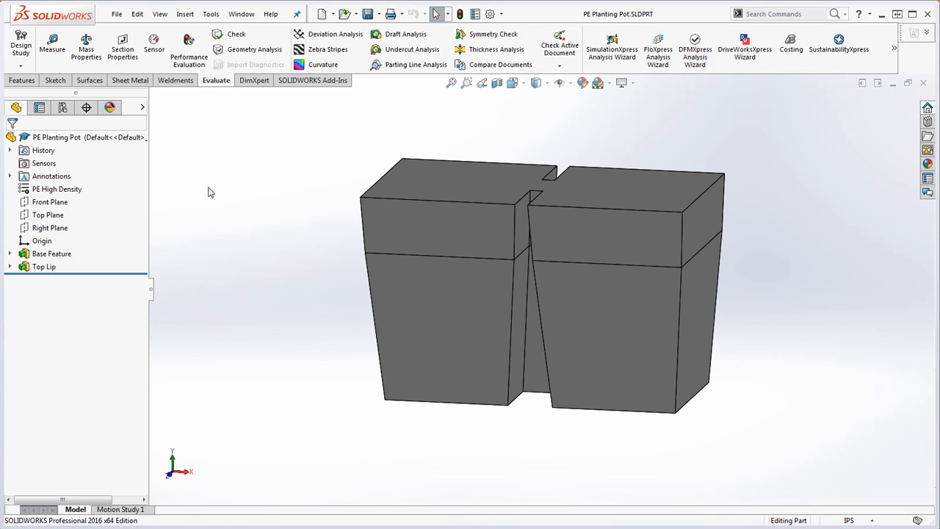
click(141, 107)
click(186, 138)
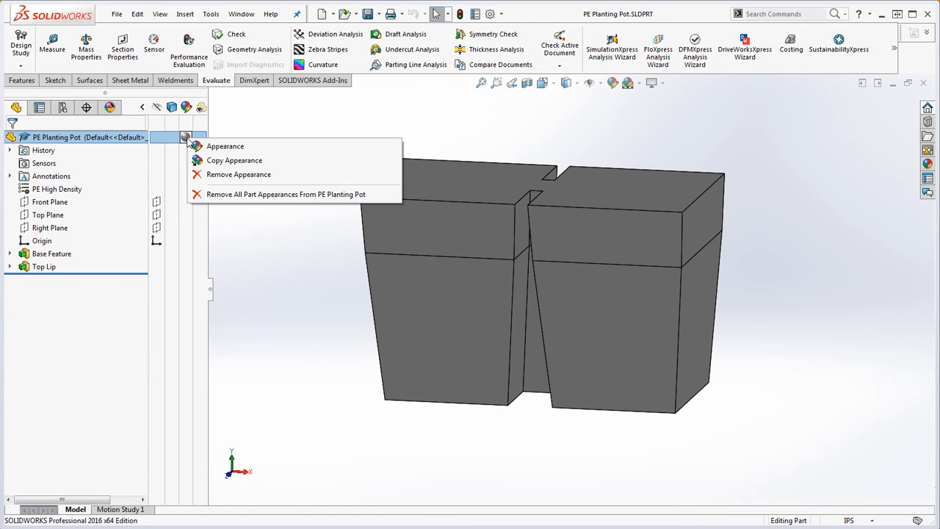
click(222, 146)
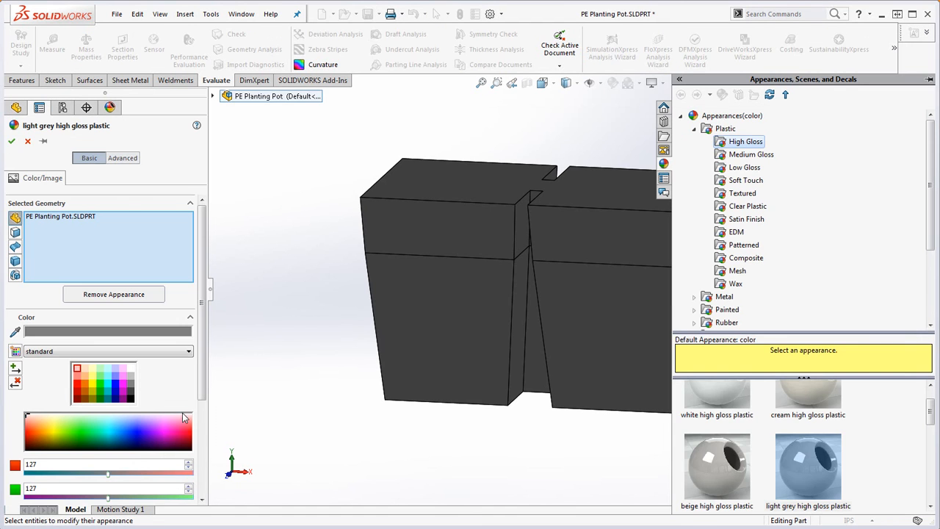
click(132, 398)
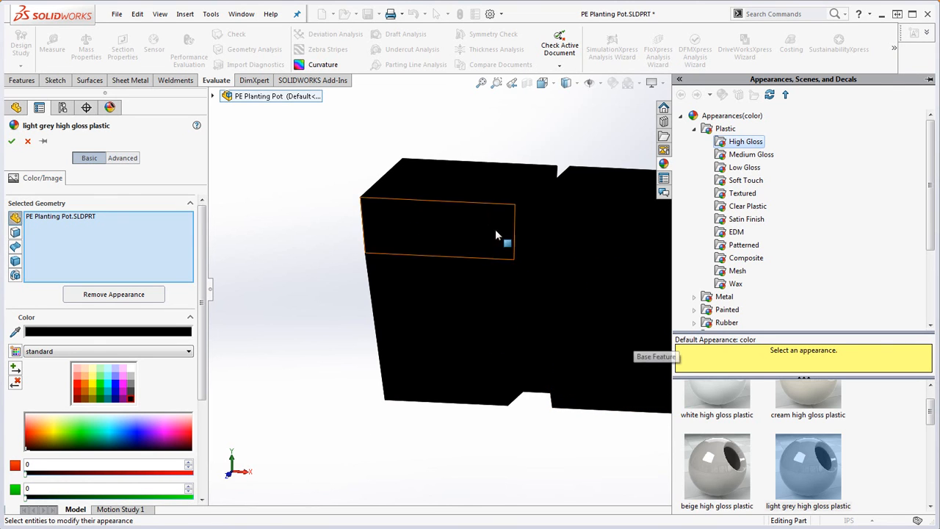
click(130, 369)
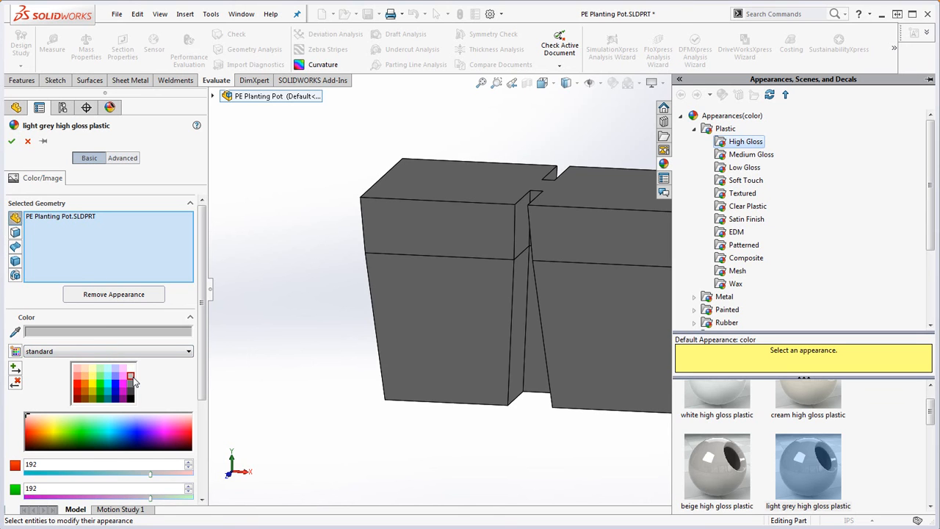
click(12, 141)
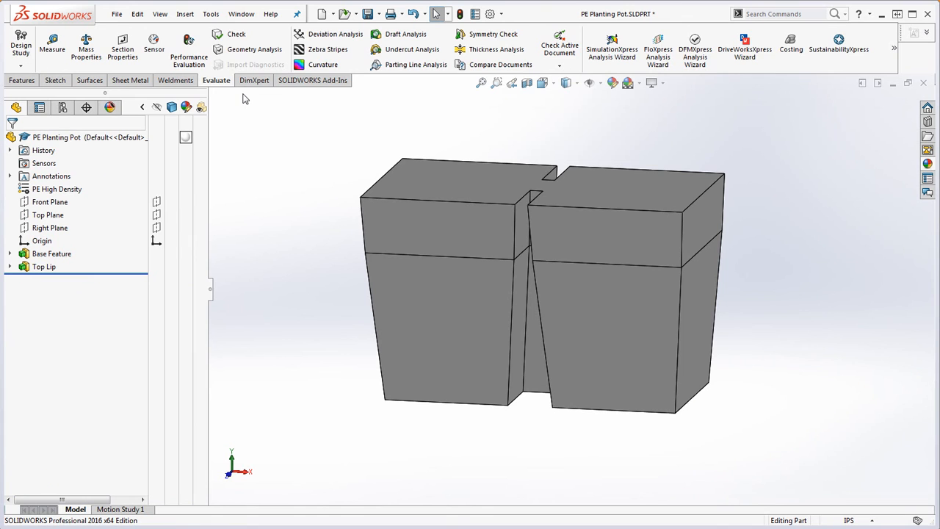
Show the planting pot's scene, lights and cameras settings.
click(313, 80)
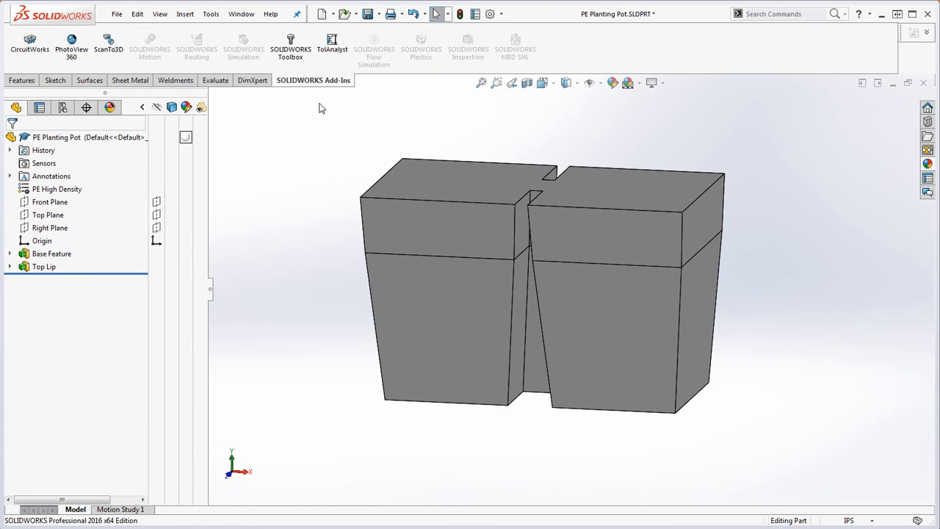
click(111, 108)
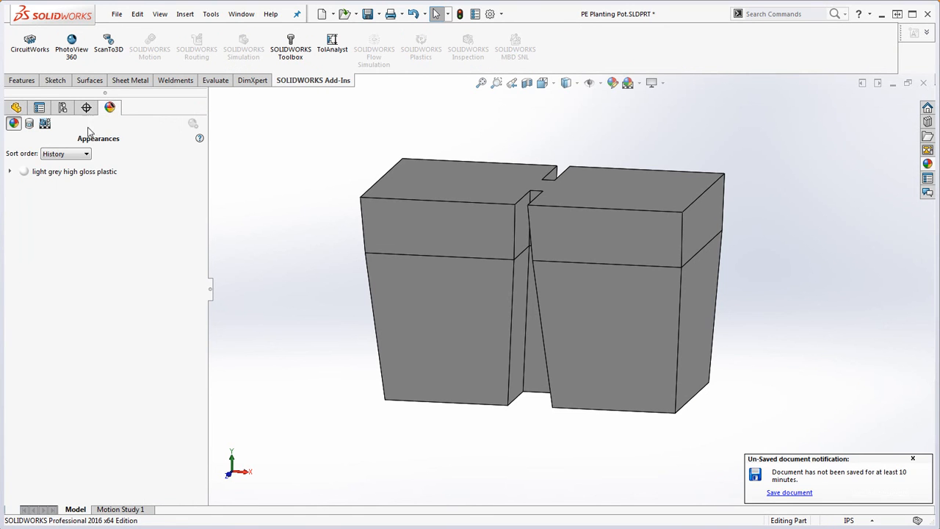
click(44, 123)
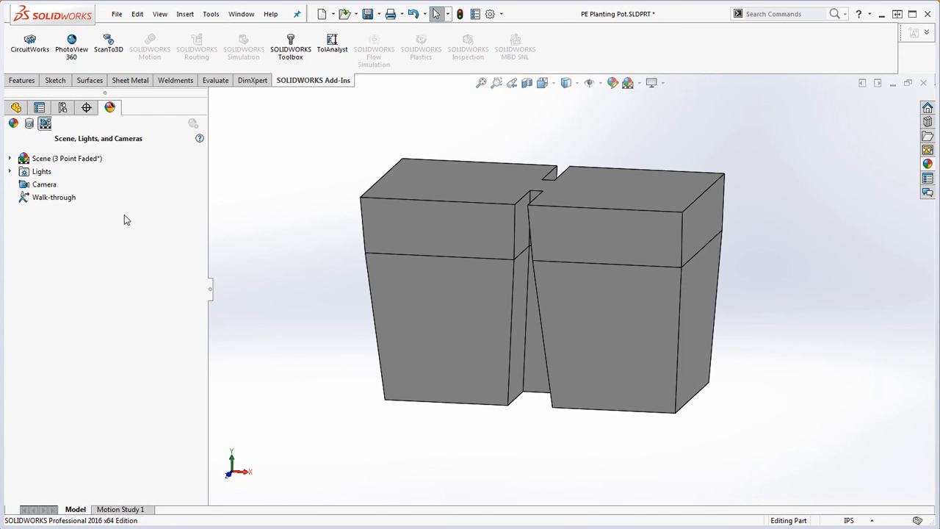
Turn on the Directional1, Directional2 and Directional3 lights in SOLIDWORKS for the planting pot's scene.
click(11, 174)
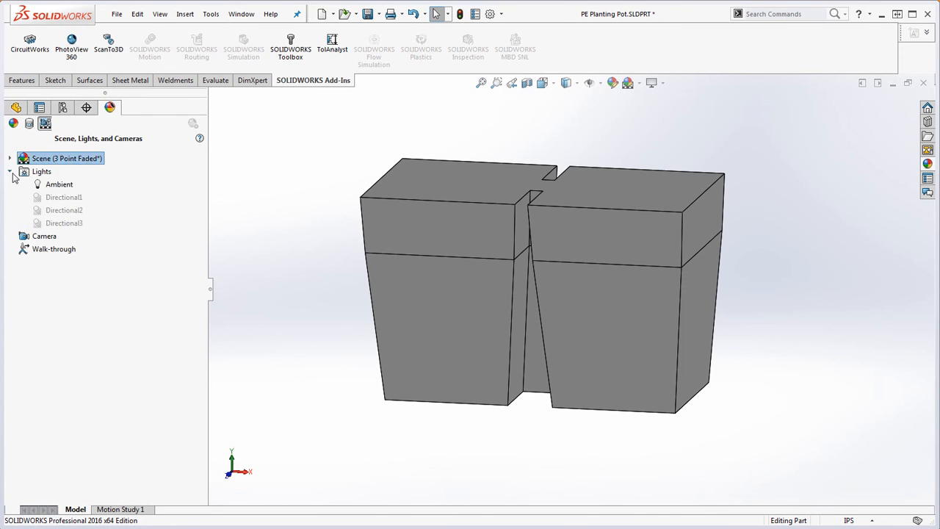
click(59, 197)
ctrl+click(61, 211)
ctrl+click(64, 224)
right_click(64, 224)
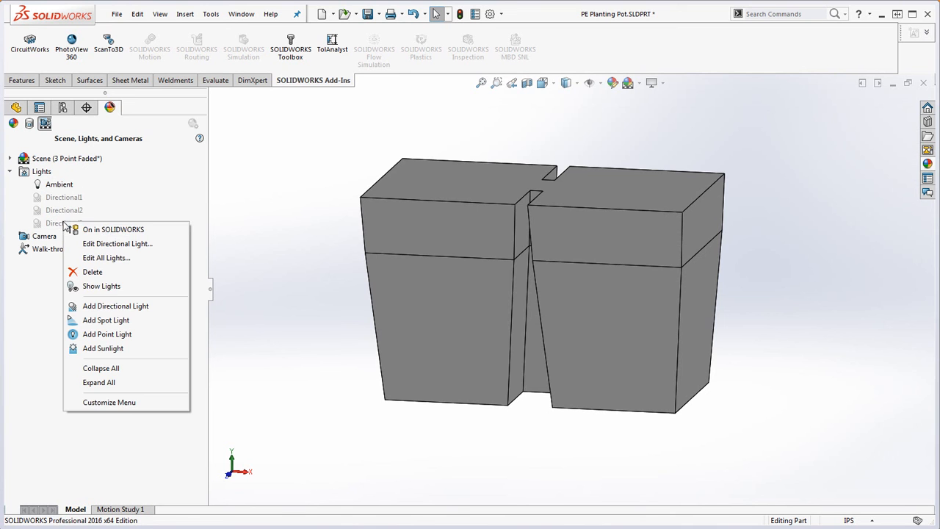
click(108, 229)
click(64, 211)
right_click(66, 211)
click(108, 217)
right_click(69, 198)
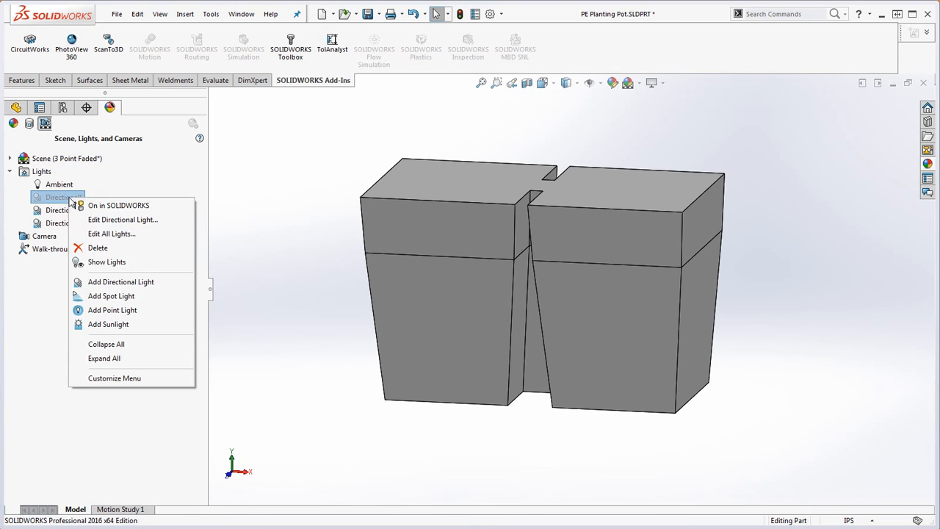
click(118, 210)
mouse_move(328, 160)
middle_down()
mouse_move(334, 183)
mouse_move(343, 167)
middle_up()
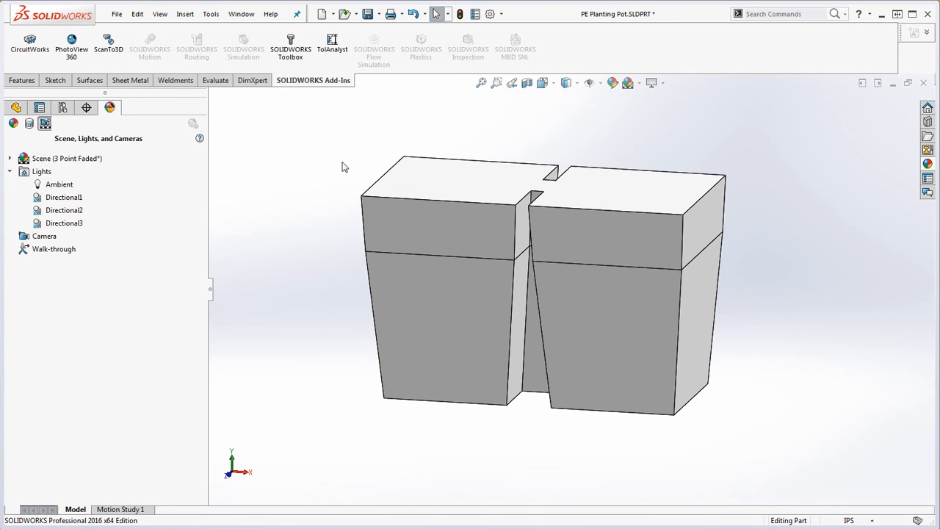
Remove the appearance applied to the whole PE Planting Pot part.
click(16, 107)
click(189, 139)
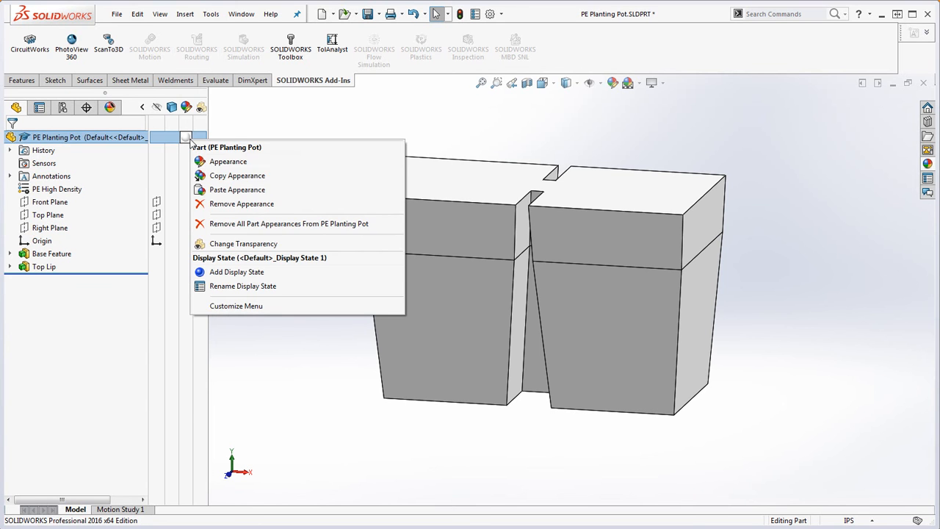
click(250, 204)
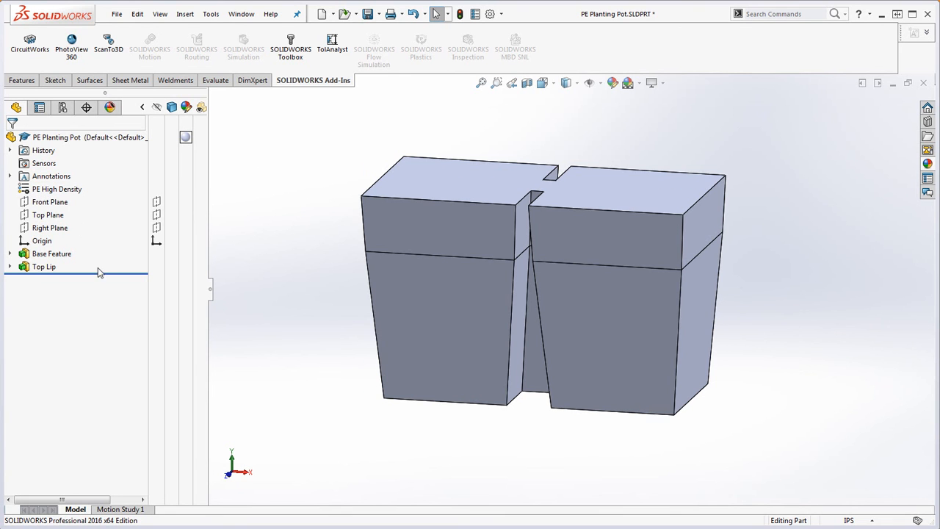
mouse_move(422, 342)
middle_down()
mouse_move(466, 325)
mouse_move(426, 331)
middle_up()
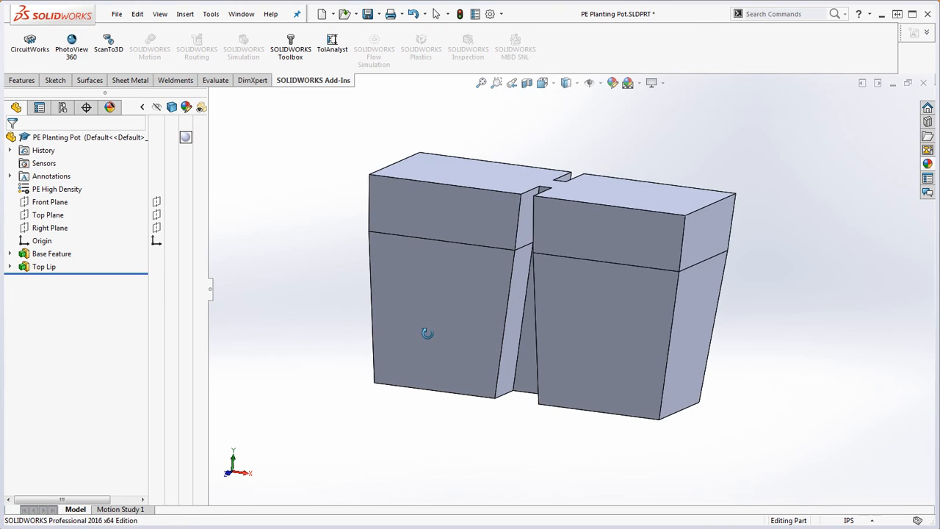
Start a sketch on the Front Plane and convert the lower web face between the two pots into sketch lines.
click(50, 203)
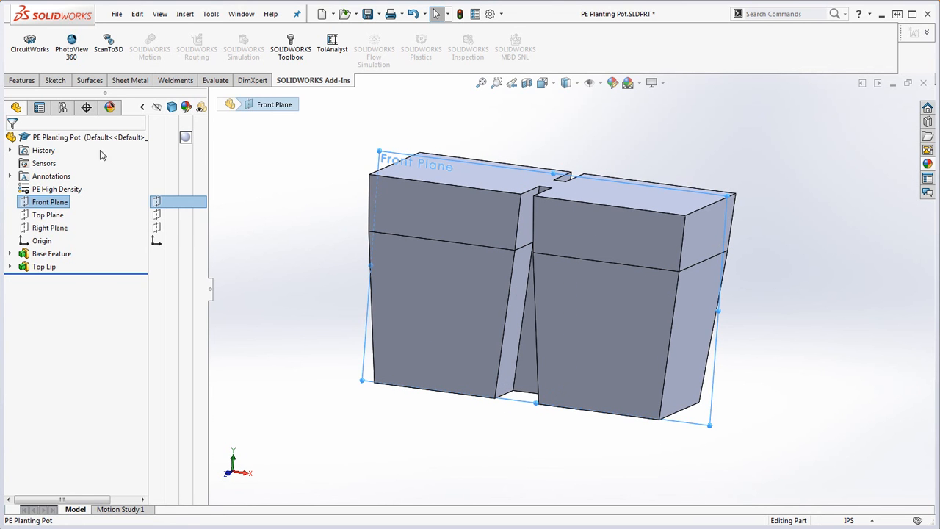
click(56, 81)
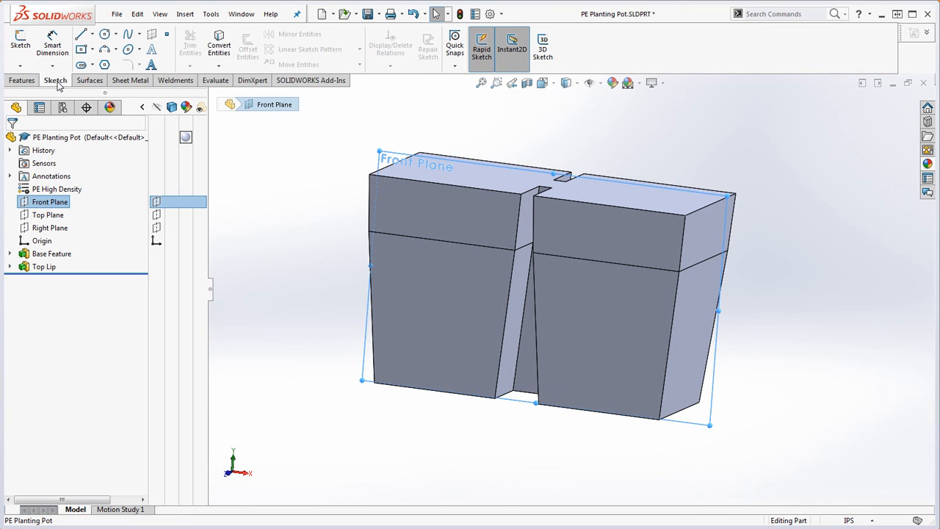
click(21, 44)
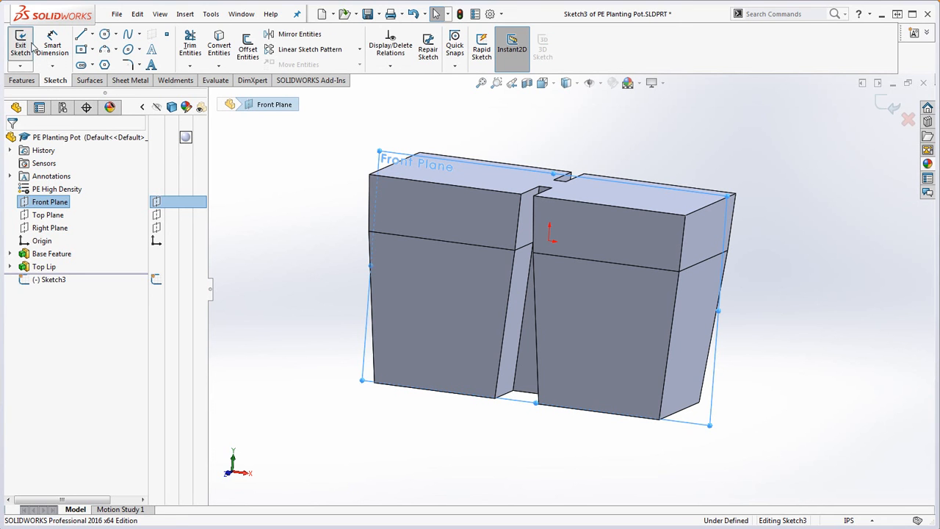
click(218, 46)
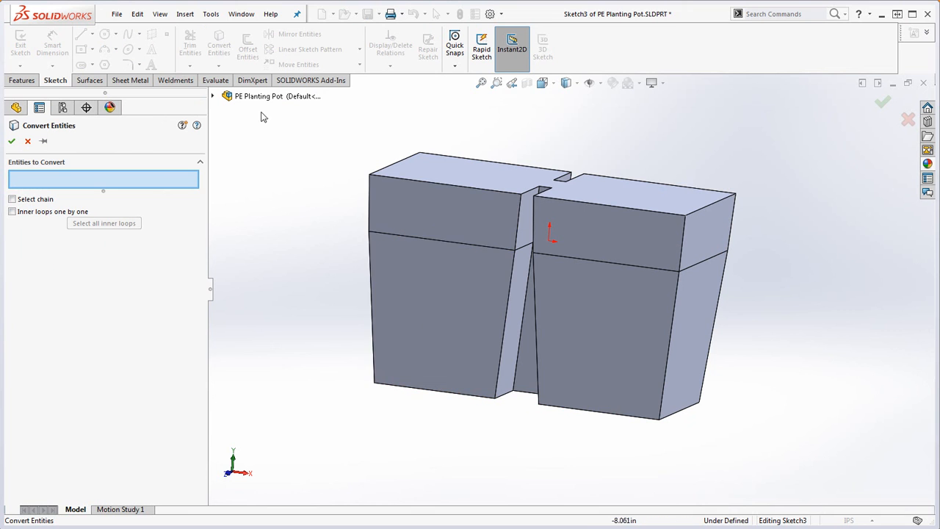
middle_drag(531, 380, 564, 418)
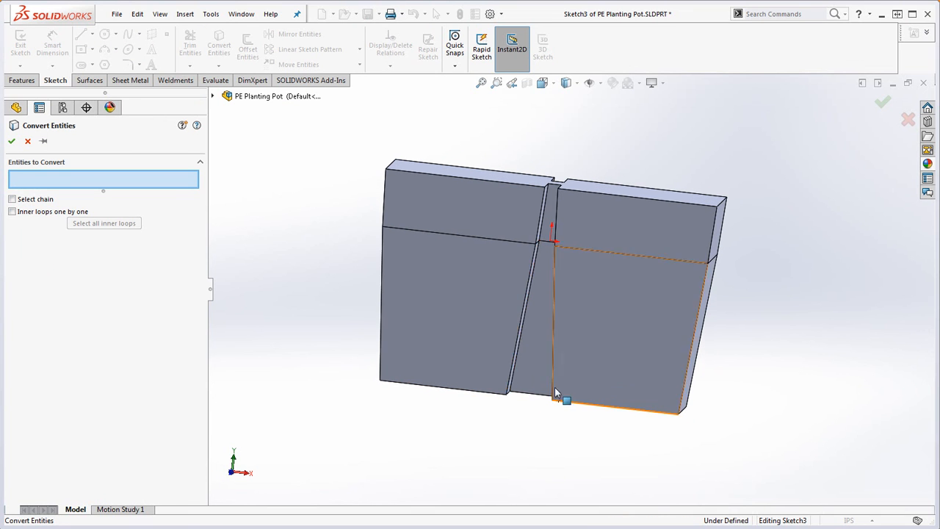
click(546, 371)
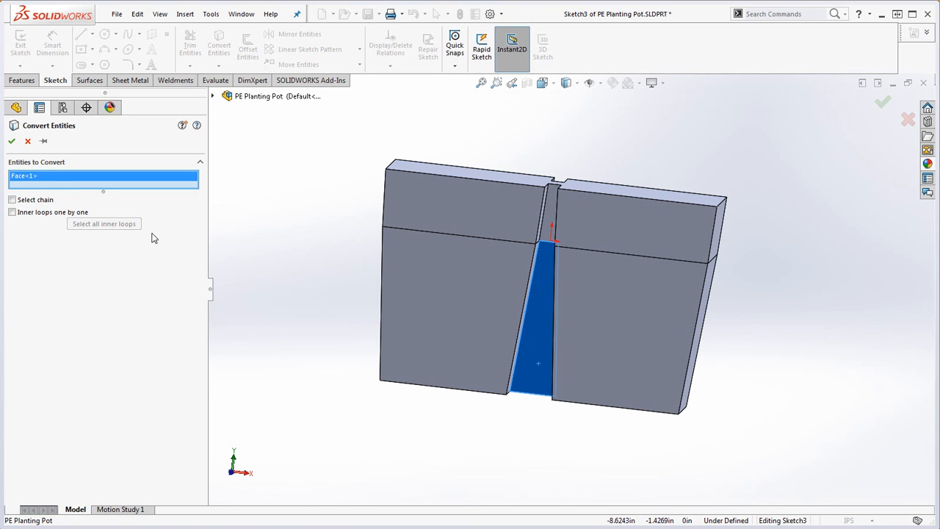
click(13, 141)
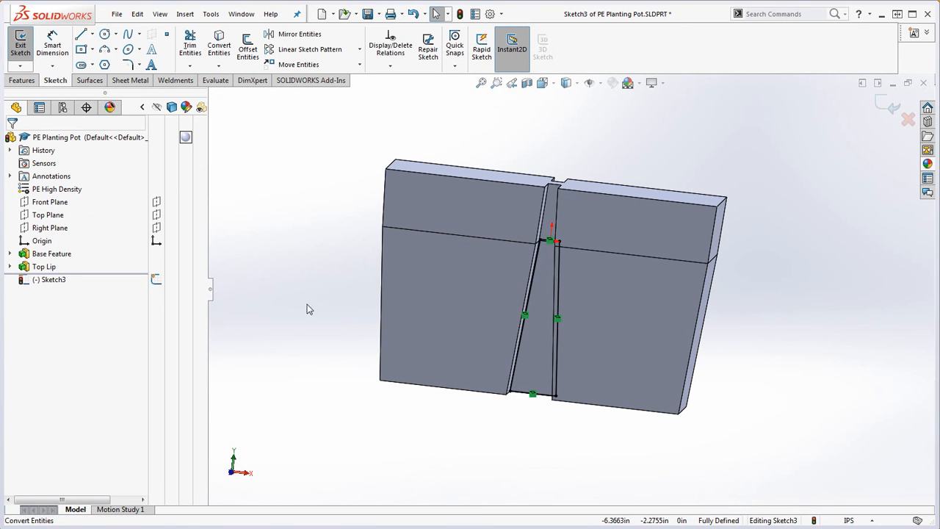
Lower the top line of the converted web outline to about 2.94 in above the pot's bottom edge.
scroll(541, 340, down, 4)
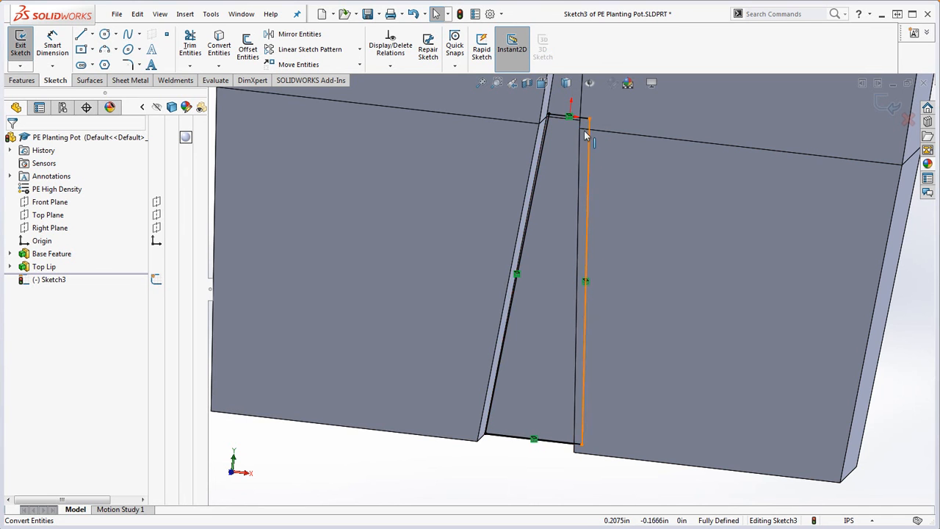
scroll(580, 130, down, 4)
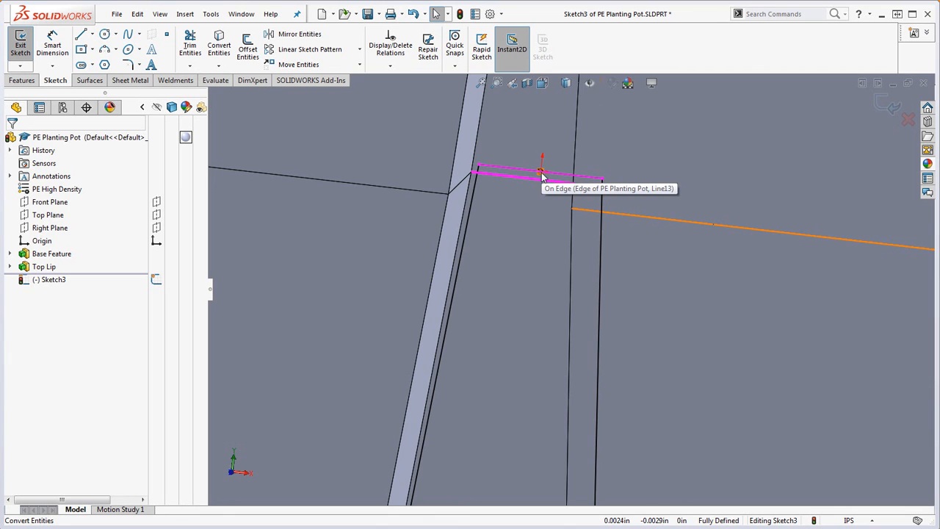
scroll(563, 168, up, 2)
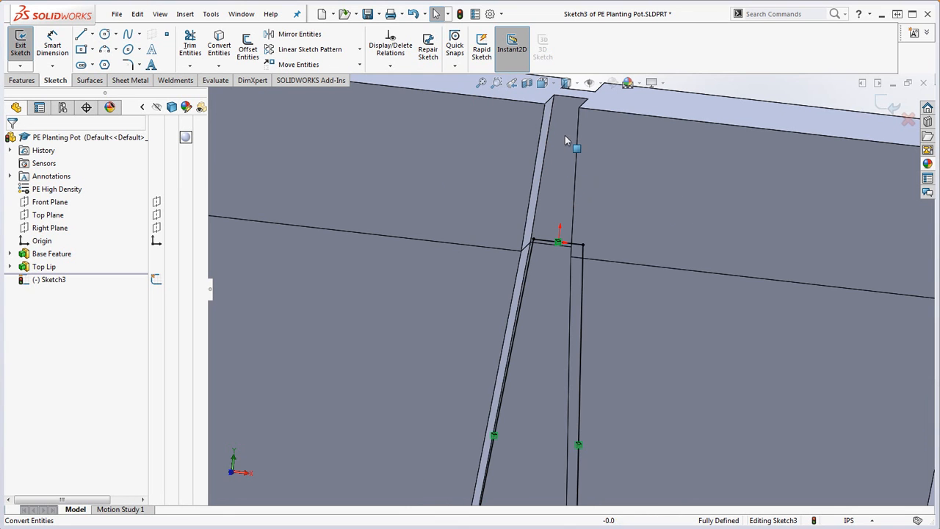
click(579, 446)
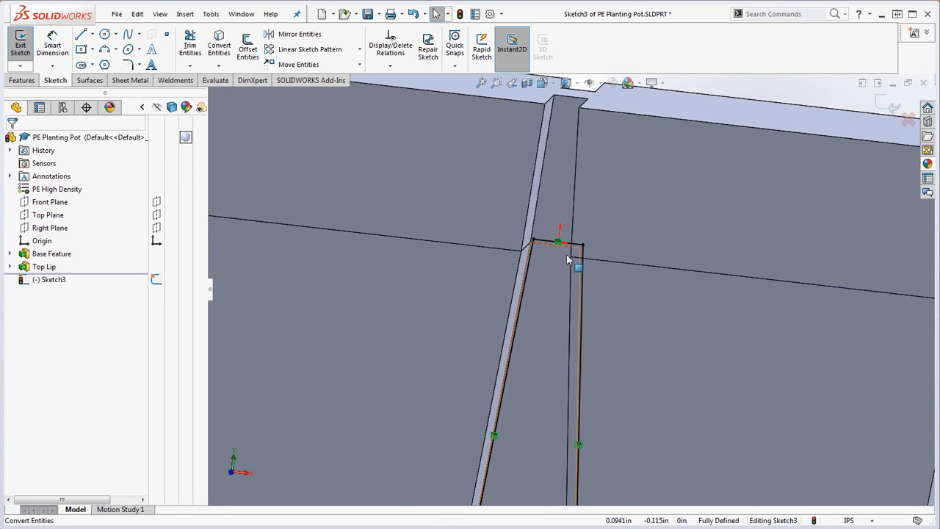
scroll(567, 259, down, 3)
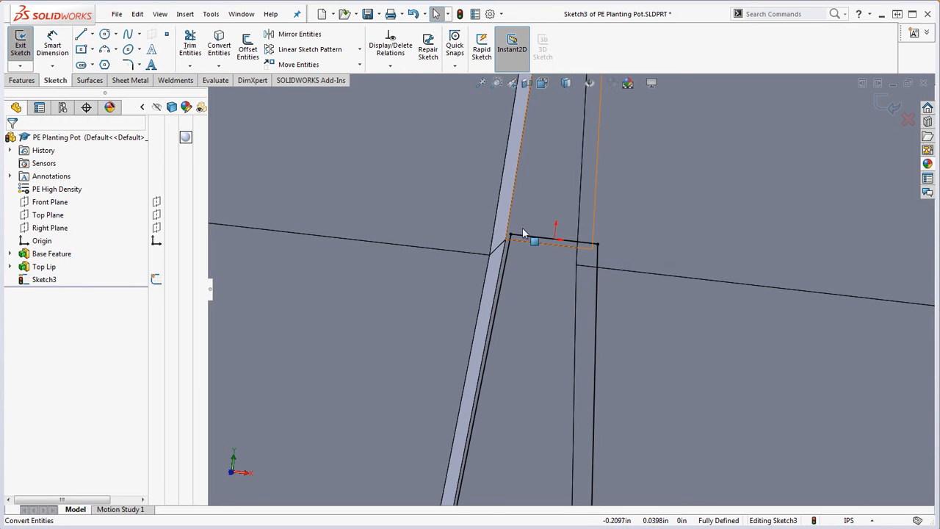
drag(542, 242, 513, 420)
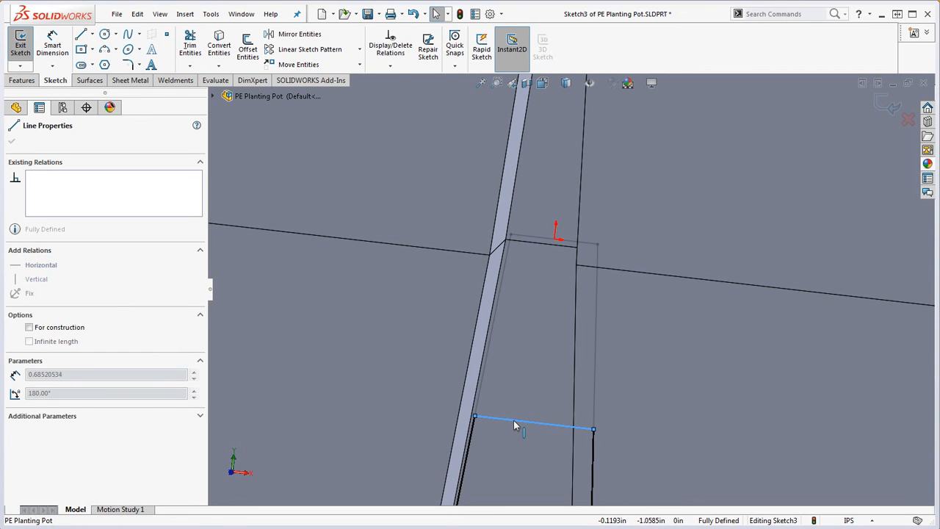
click(520, 369)
scroll(547, 329, up, 5)
scroll(547, 329, up, 3)
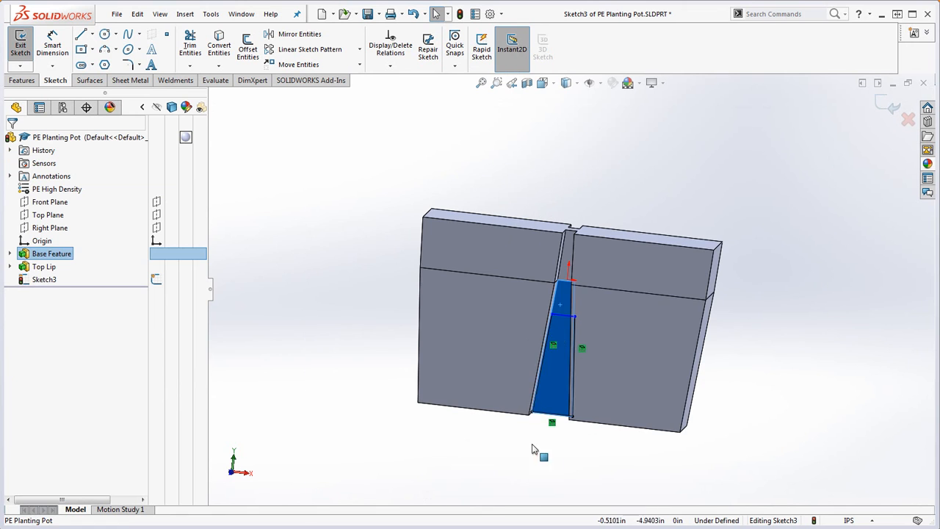
key(Escape)
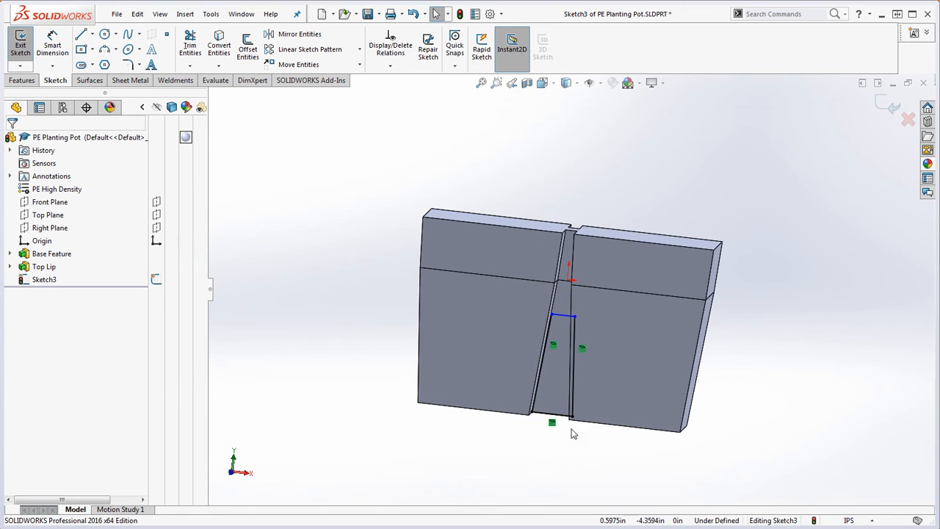
Dimension the outline's top line from the pot's bottom edge and set the height to 2.5 in.
click(54, 47)
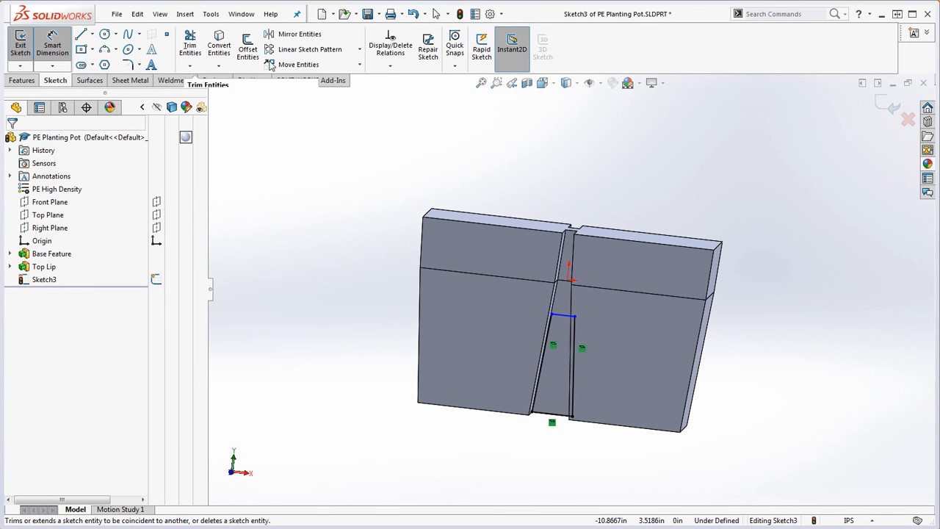
click(563, 316)
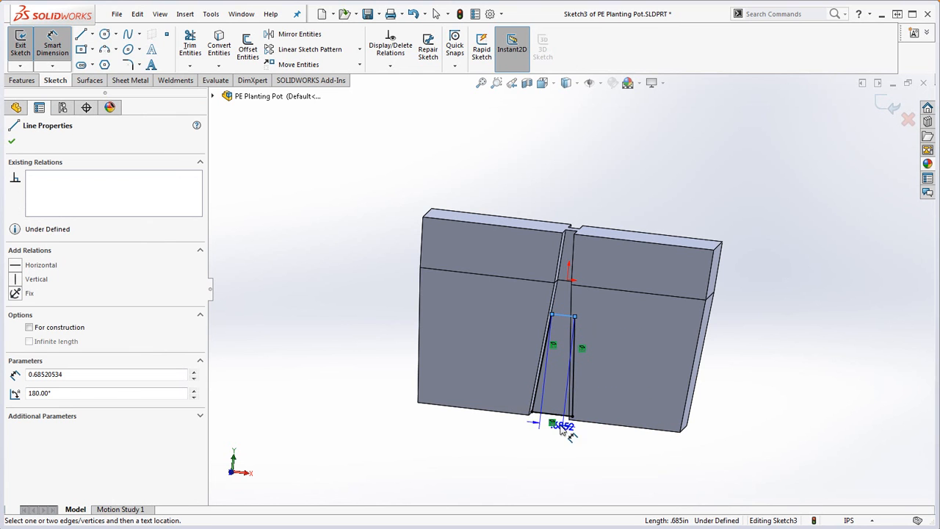
click(488, 415)
click(388, 360)
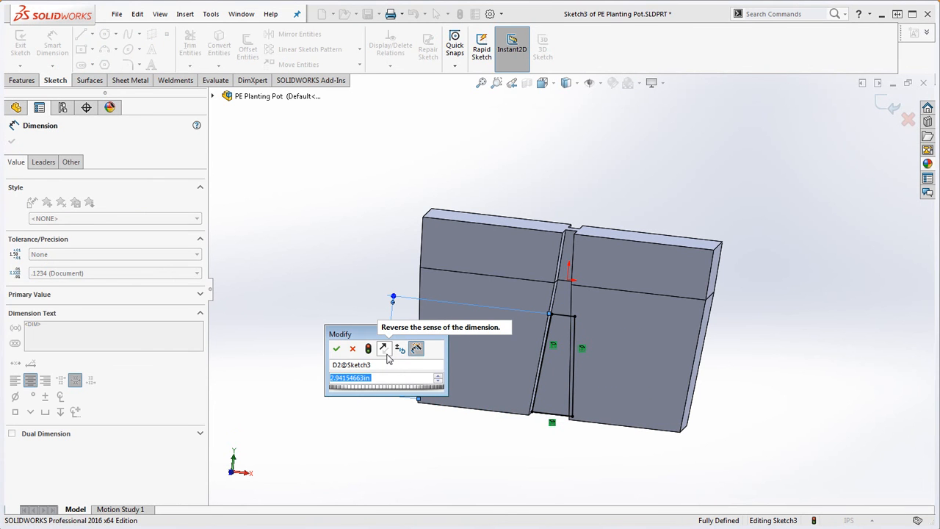
text(2.5)
key(Return)
click(453, 454)
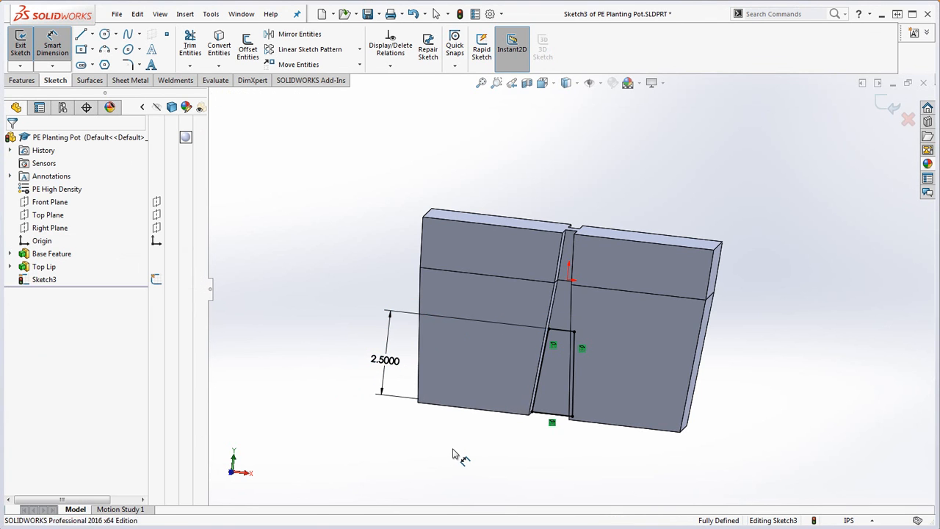
Cut-extrude the web outline with the Through All - Both end condition.
click(21, 80)
click(176, 47)
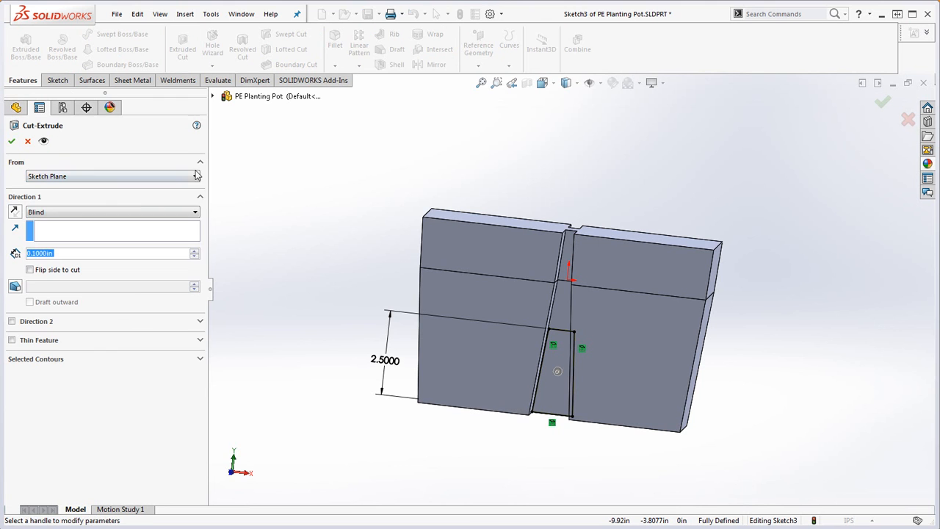
click(89, 213)
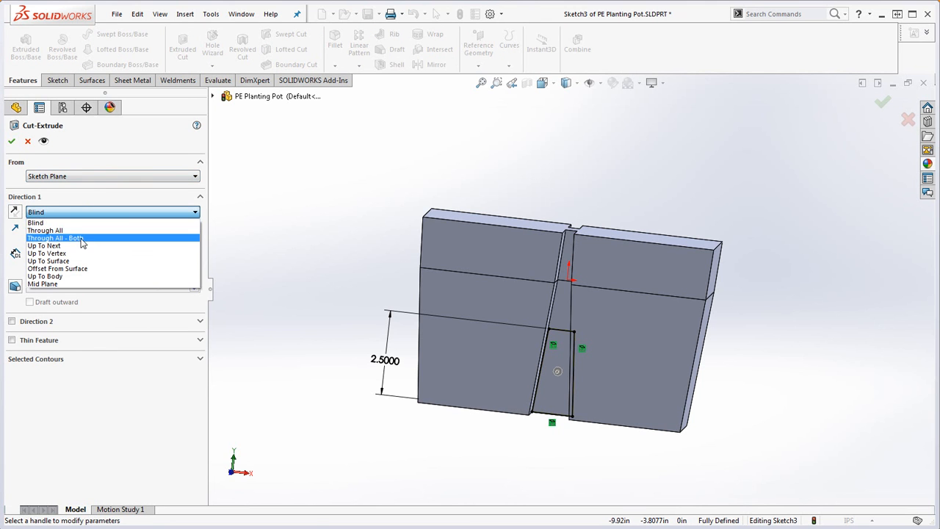
click(74, 233)
middle_drag(345, 381, 321, 369)
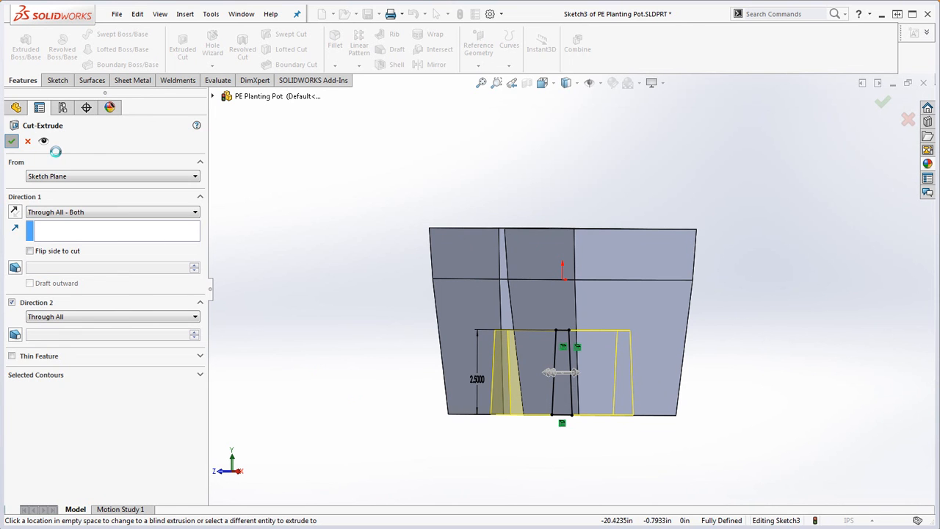
click(11, 140)
middle_drag(371, 293, 459, 305)
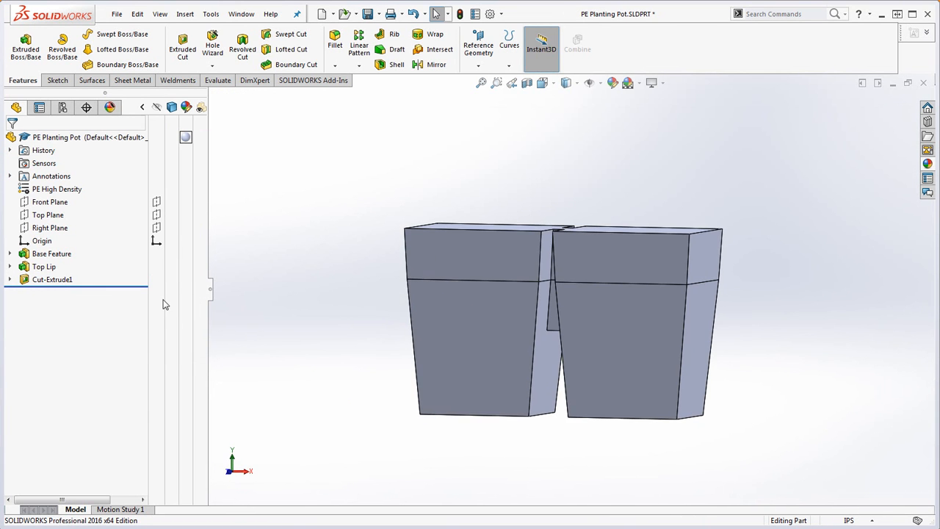
Change the sketch plane of the cut's sketch from the Front Plane to the lower web face between the pots.
click(10, 279)
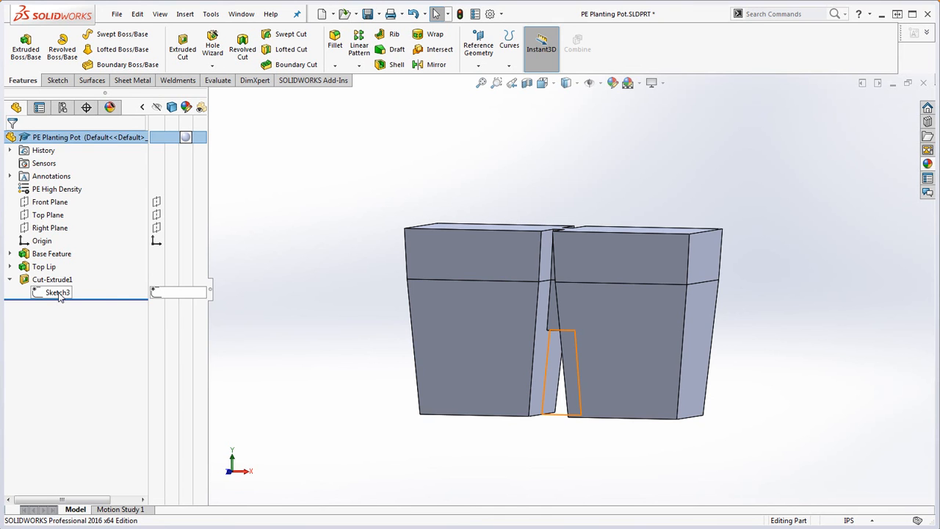
right_click(60, 295)
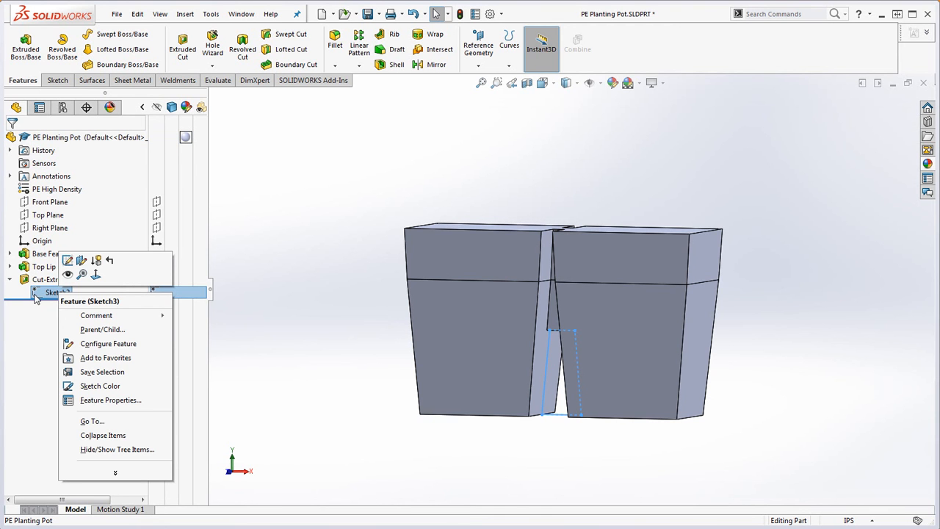
click(81, 261)
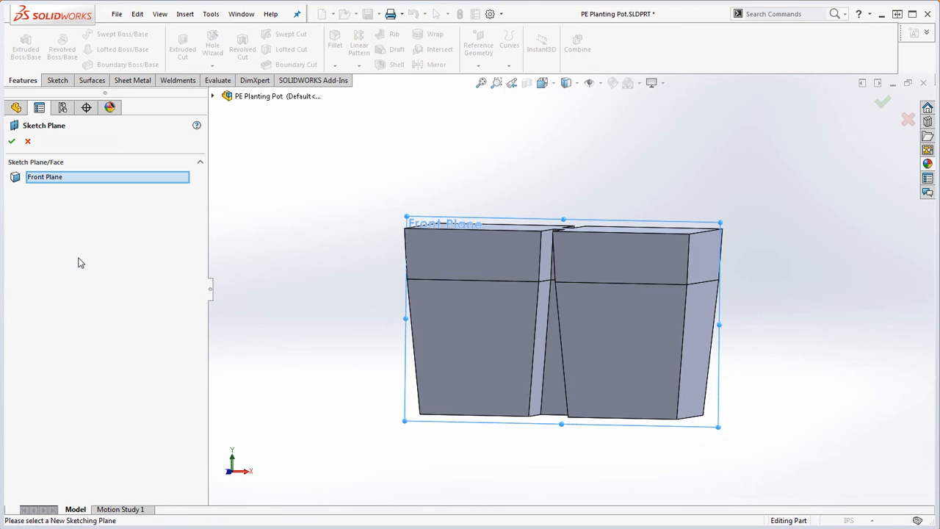
click(554, 385)
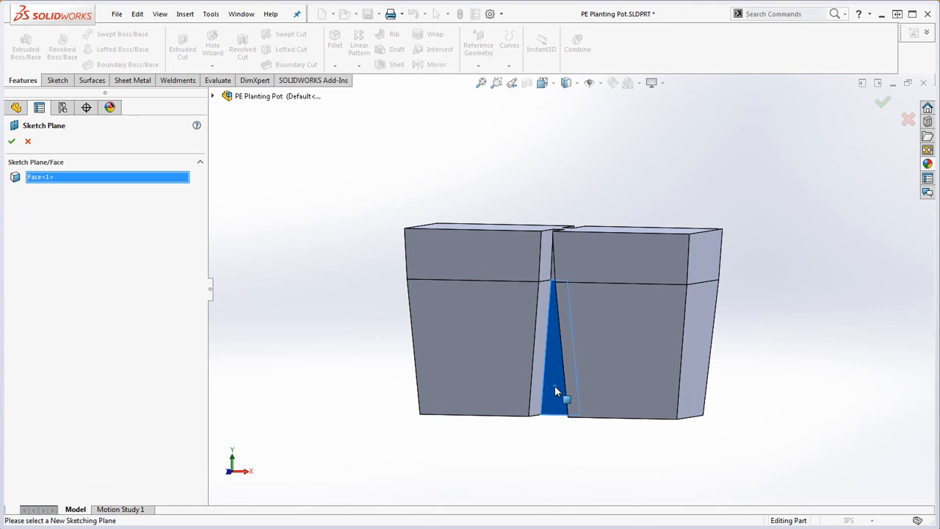
click(12, 142)
middle_drag(408, 294, 313, 297)
Open the web cut's definition and examine its sketch plane, 2.5 in outline and cut direction from the side and below.
right_click(62, 279)
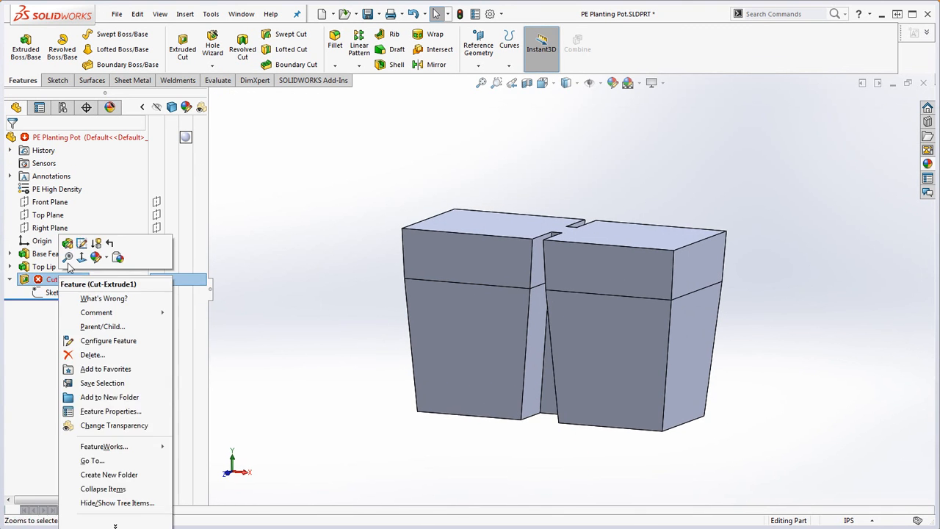
click(73, 239)
mouse_move(350, 305)
middle_down()
mouse_move(399, 345)
mouse_move(417, 343)
mouse_move(390, 332)
mouse_move(399, 332)
mouse_move(396, 348)
middle_up()
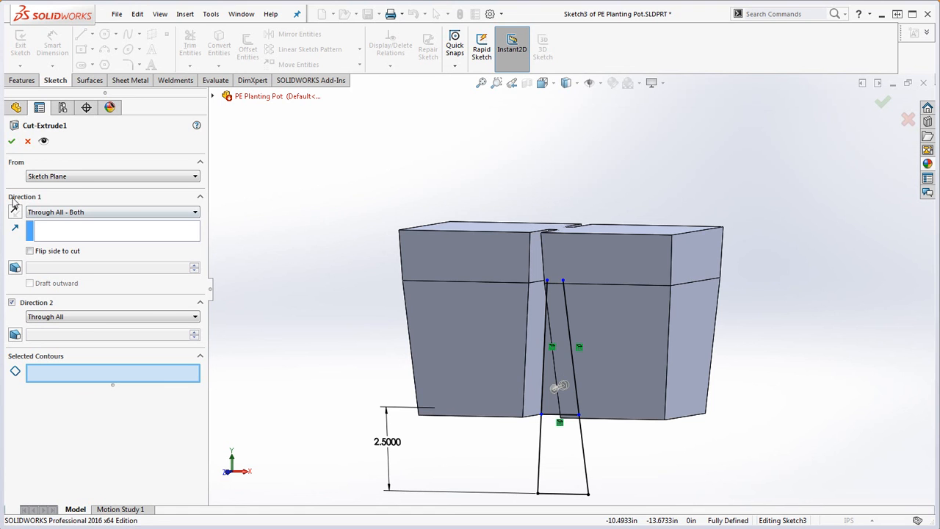
middle_drag(614, 399, 536, 426)
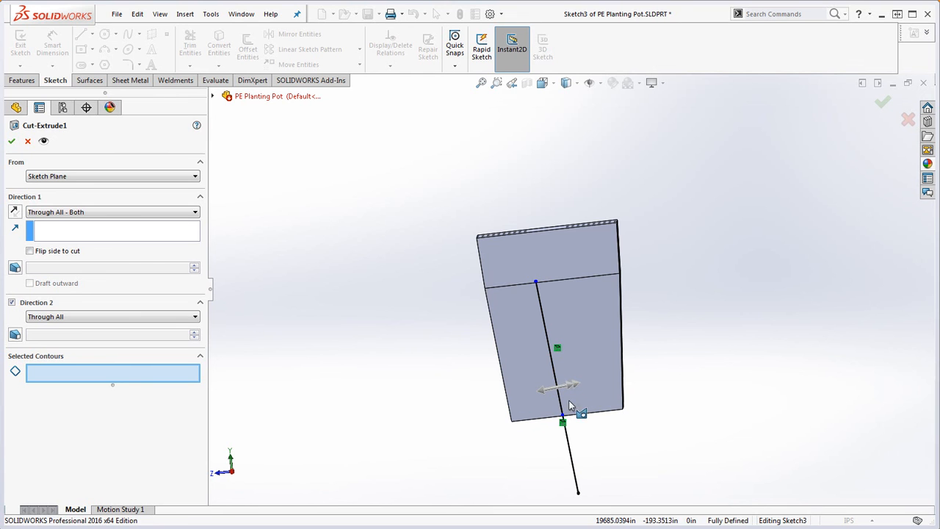
middle_drag(606, 446, 566, 431)
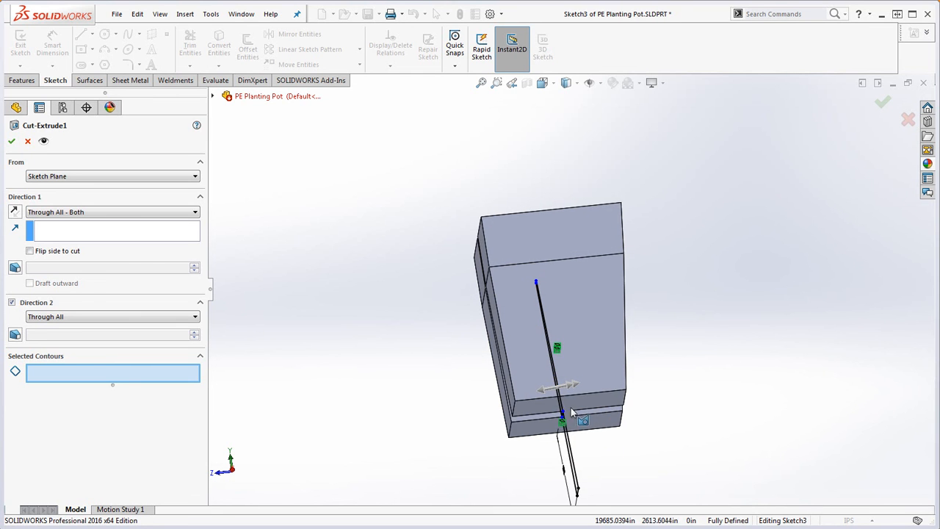
scroll(570, 410, down, 3)
scroll(566, 369, up, 1)
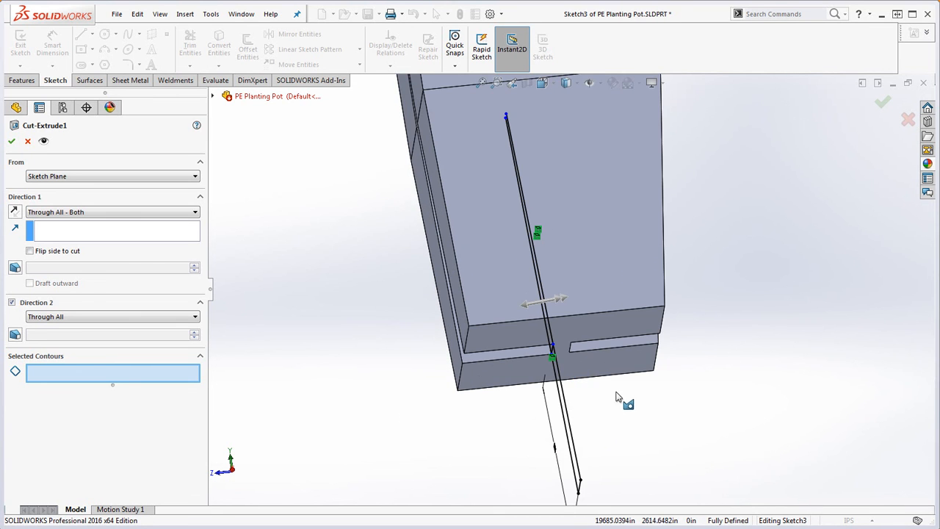
Discard the cut's definition edit and undo the sketch plane change of the cut's sketch.
click(28, 141)
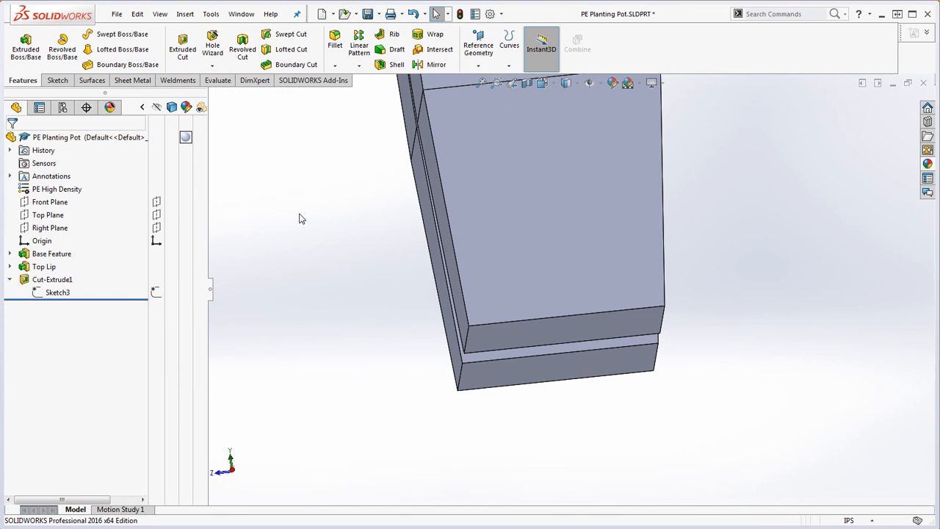
middle_drag(376, 285, 434, 319)
scroll(458, 345, up, 3)
scroll(649, 267, down, 1)
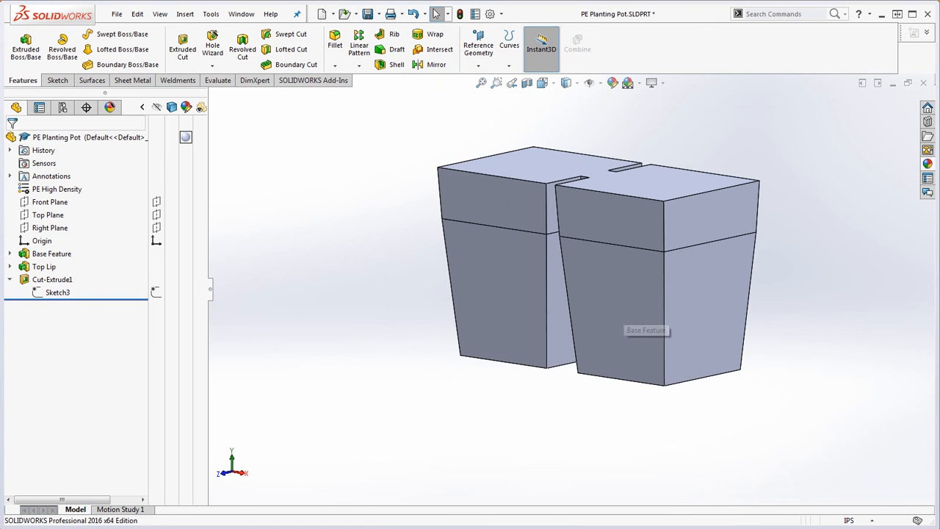
middle_drag(381, 342, 408, 331)
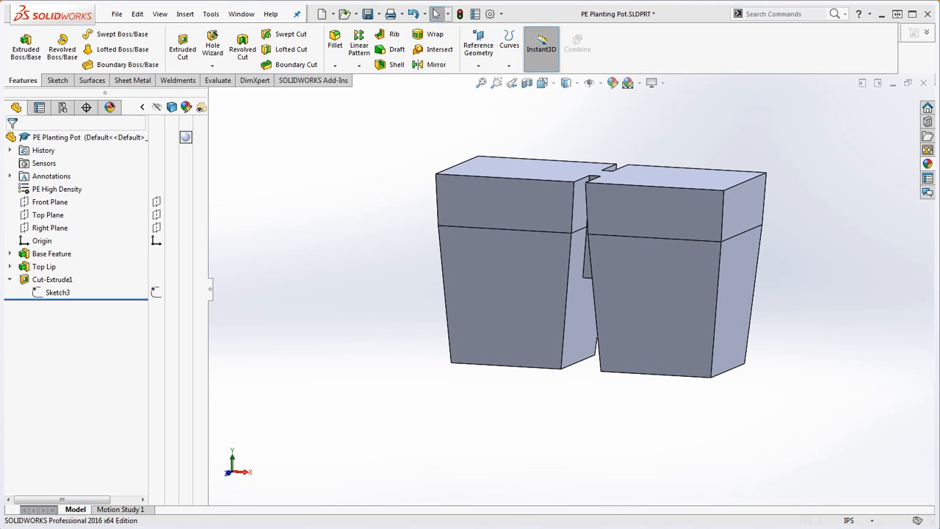
Evaluate the part's mass properties and compare mass and center of mass with the connector cut note in the browser's planting pot drawing.
drag(939, 78, 503, 112)
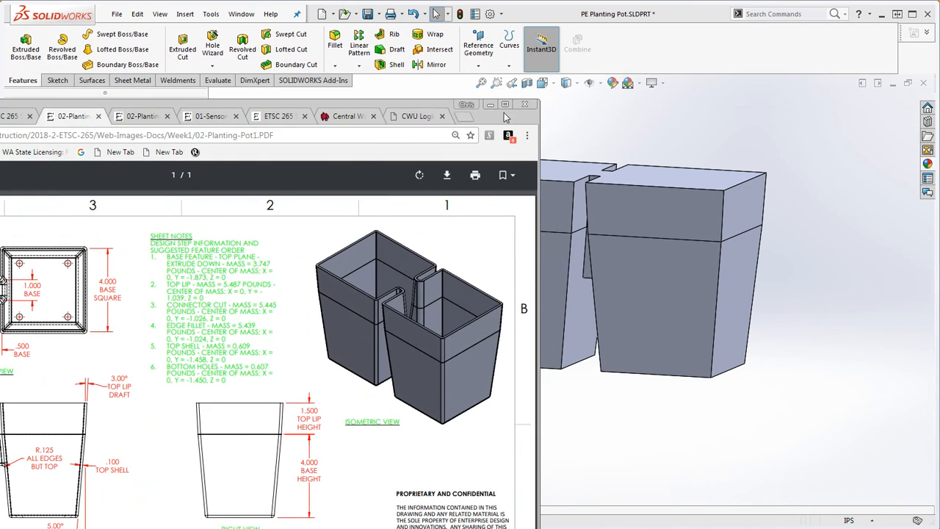
click(225, 82)
click(86, 45)
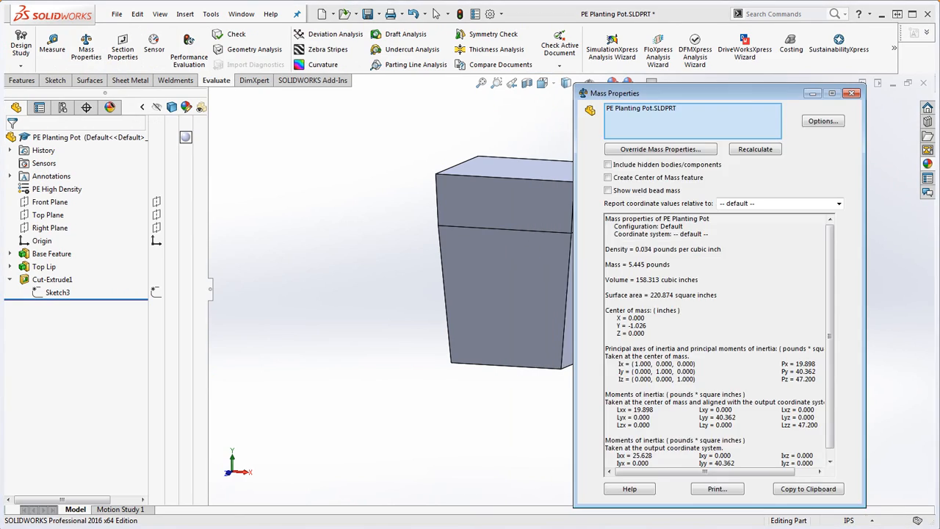
key(alt+Tab)
drag(515, 117, 543, 71)
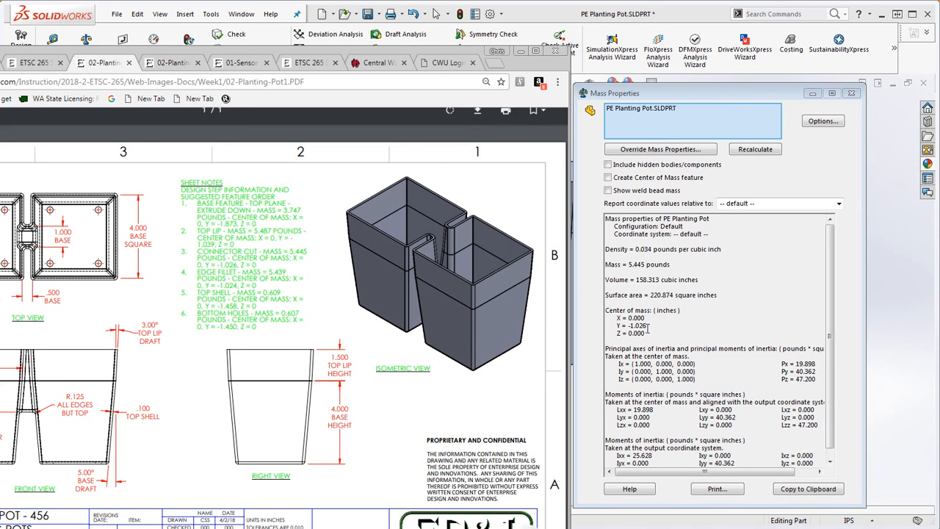
click(521, 50)
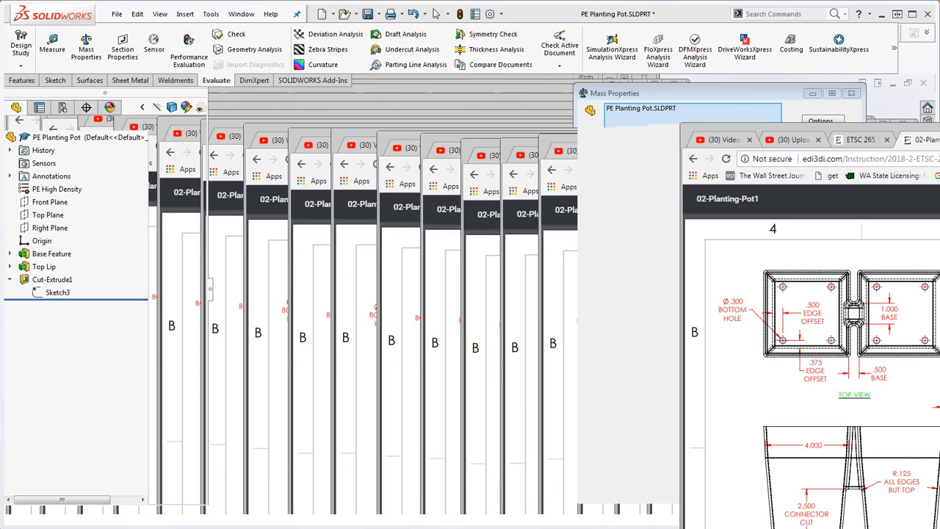
click(852, 93)
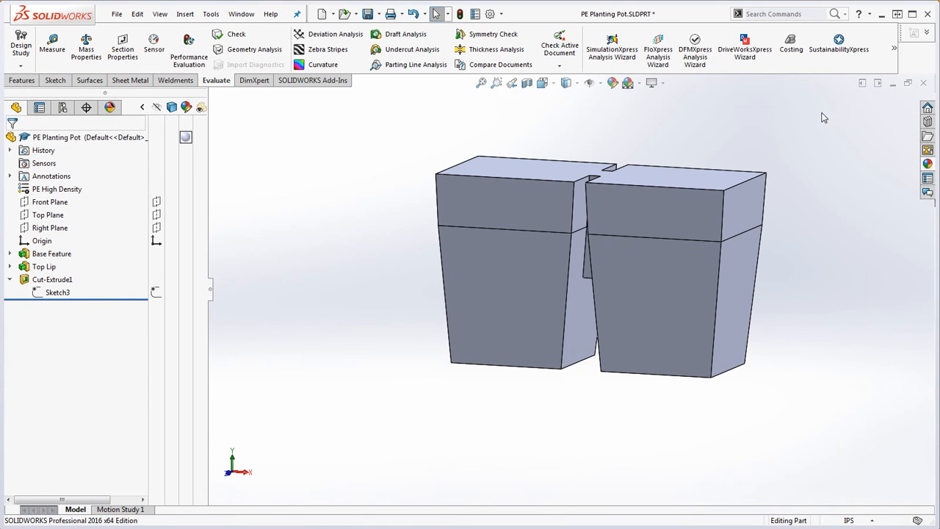
scroll(908, 306, down, 2)
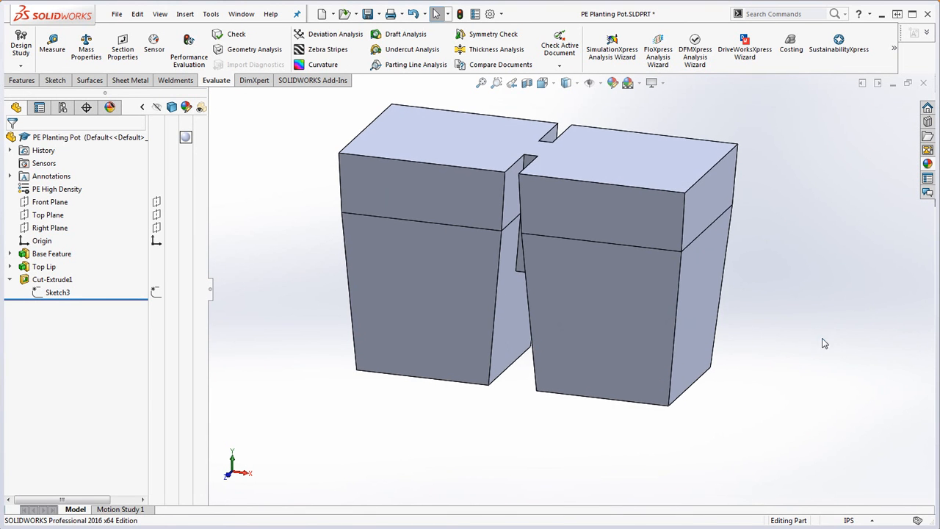